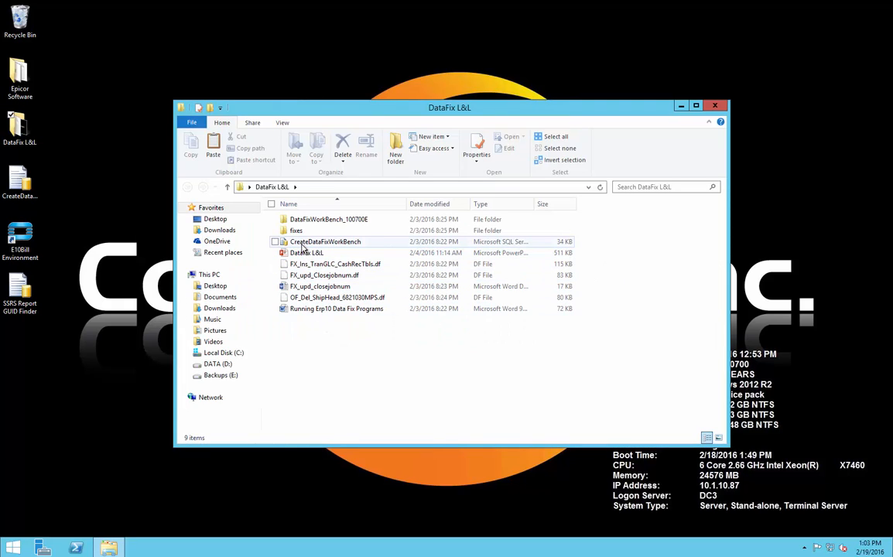
# - Open SQL Server Management Studio and select the E10Bill database among the DEV-100700 server's databases
pyautogui.click(13, 548)
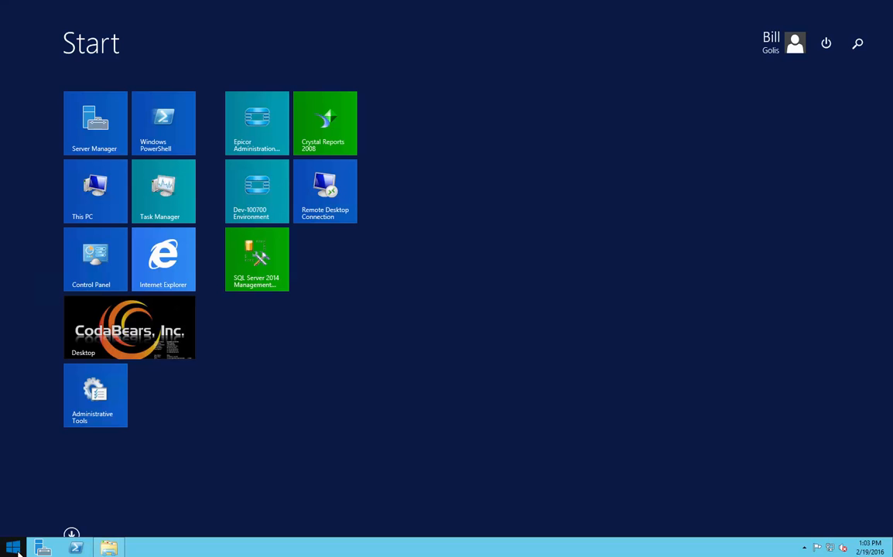
pyautogui.click(238, 237)
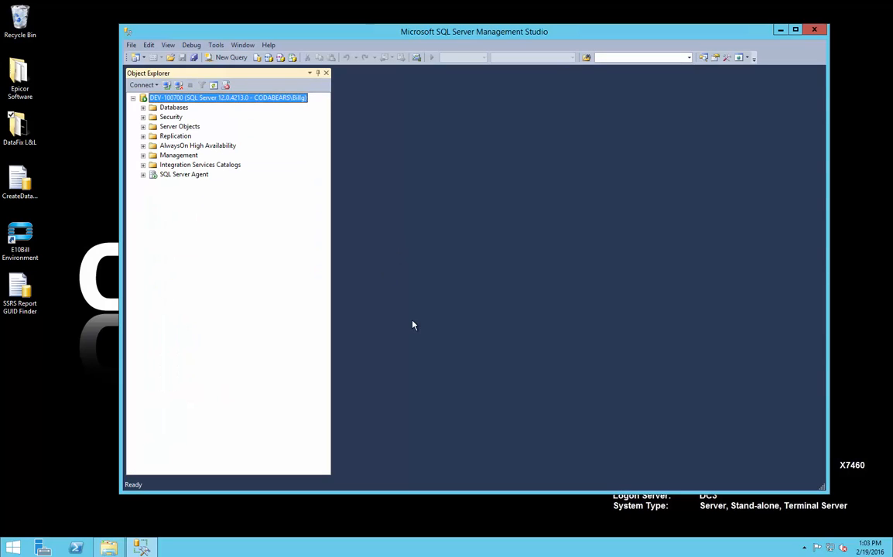
pyautogui.click(143, 107)
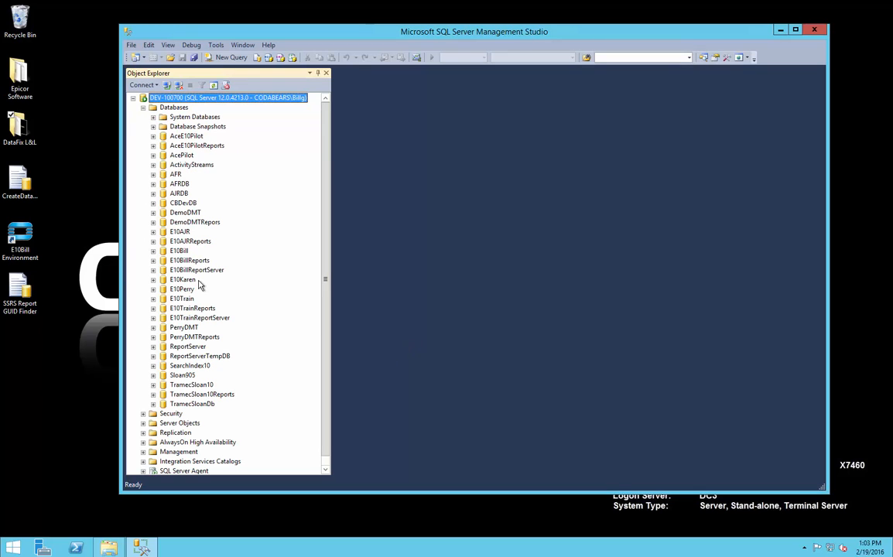
pyautogui.click(178, 250)
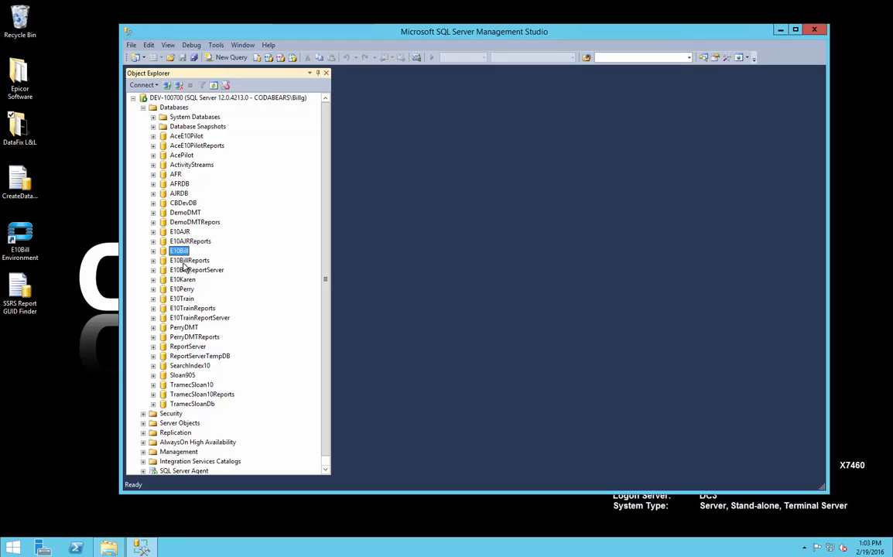
# - Open the CreateDataFixWorkBench script from the DataFix L&L folder in SQL Server Management Studio and minimize the folder window
pyautogui.click(141, 548)
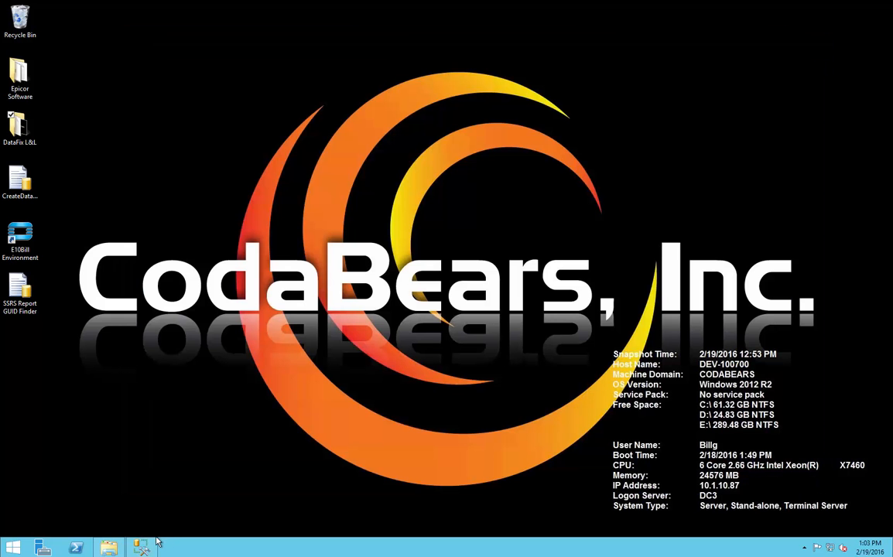
pyautogui.click(141, 552)
pyautogui.click(109, 548)
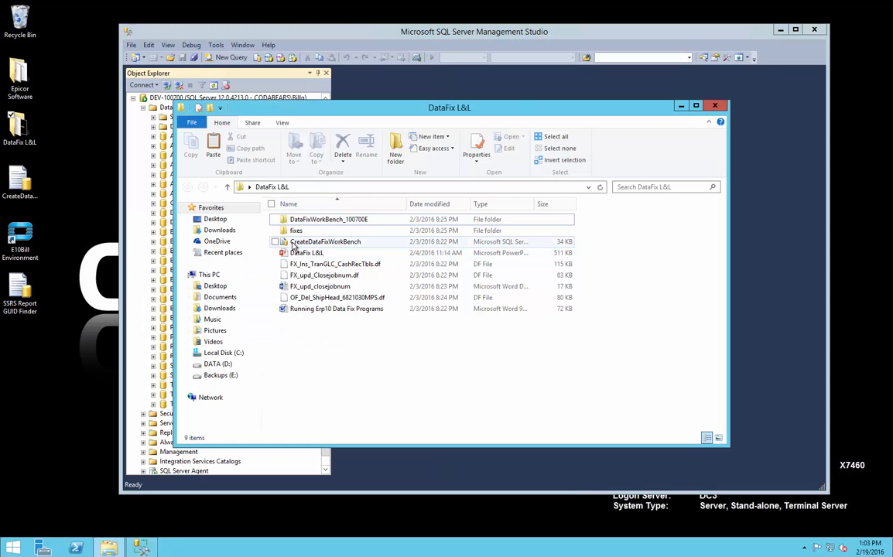
pyautogui.moveTo(293, 246); pyautogui.dragTo(756, 255)
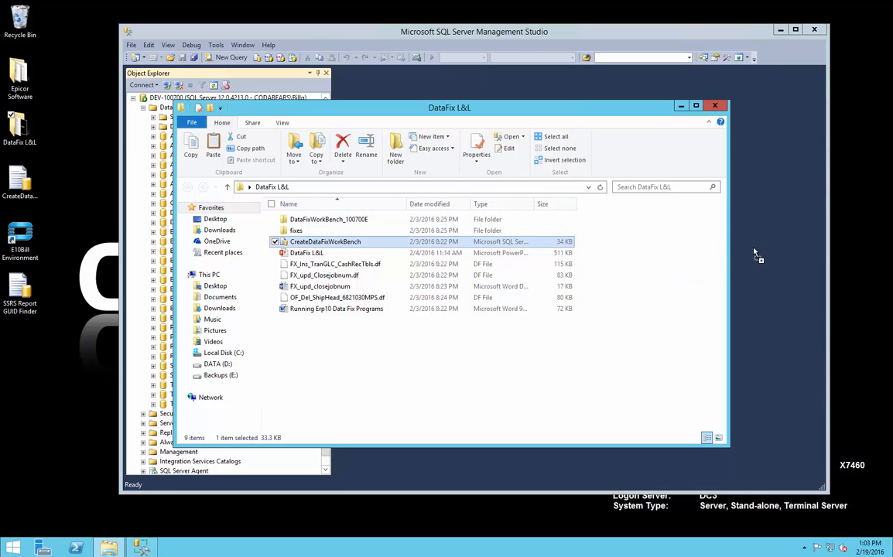
pyautogui.click(684, 107)
# - Review the CreateDataFixWorkBench script, execute it against the E10Bill database, and close SQL Server Management Studio
pyautogui.scroll(-15, 517, 270)
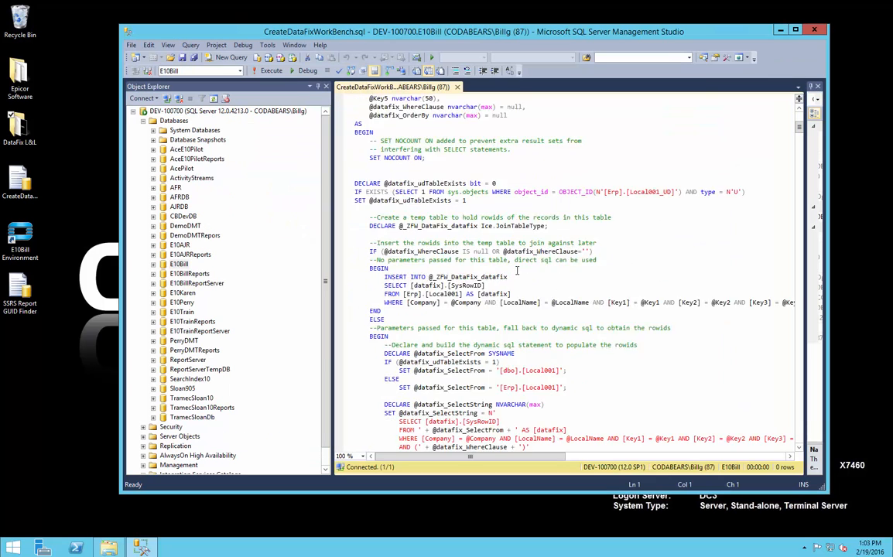
pyautogui.scroll(-20, 517, 270)
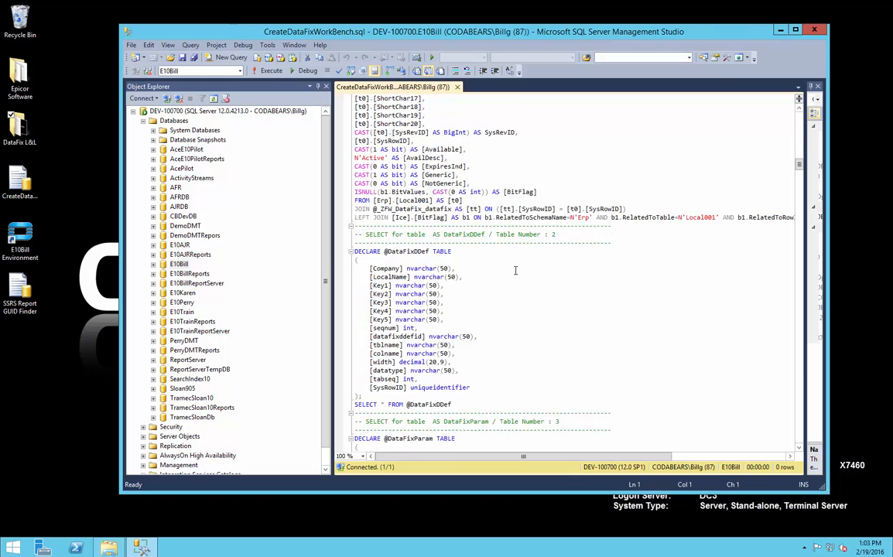
pyautogui.scroll(20, 515, 270)
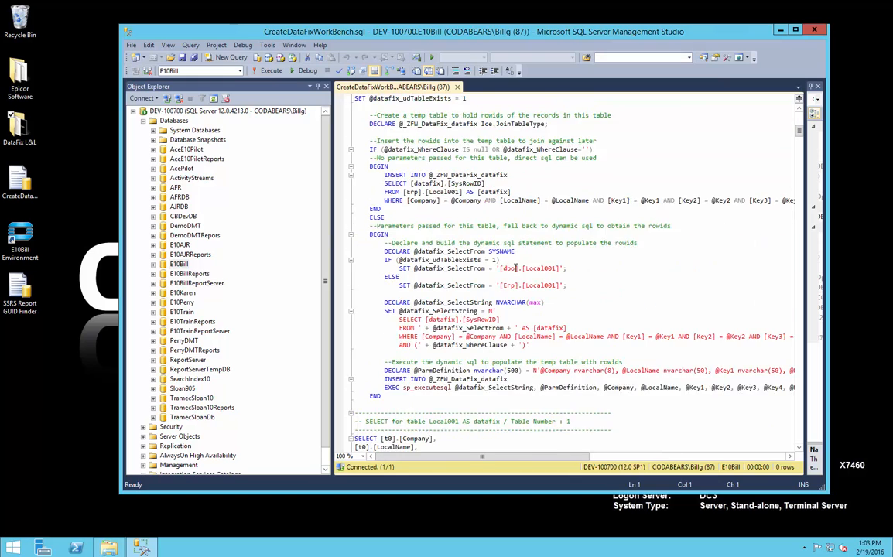
pyautogui.scroll(7, 516, 267)
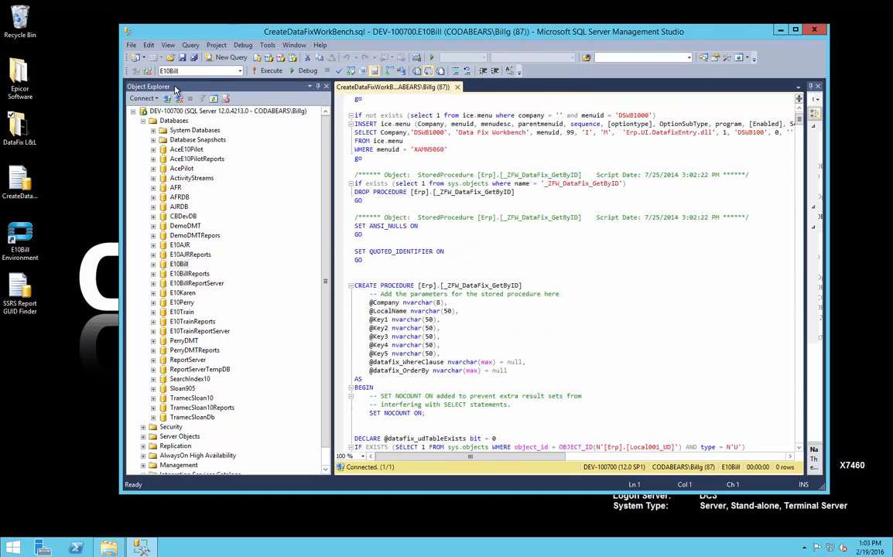
pyautogui.click(240, 70)
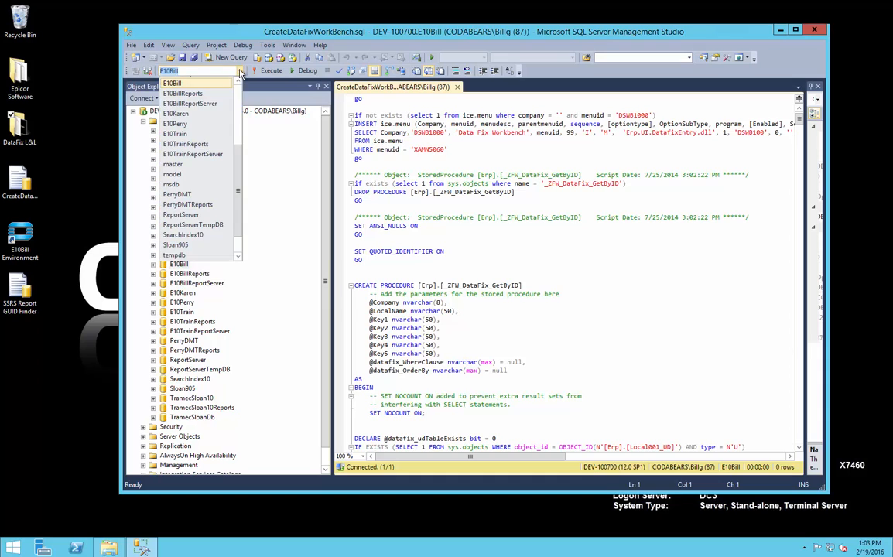
pyautogui.click(179, 84)
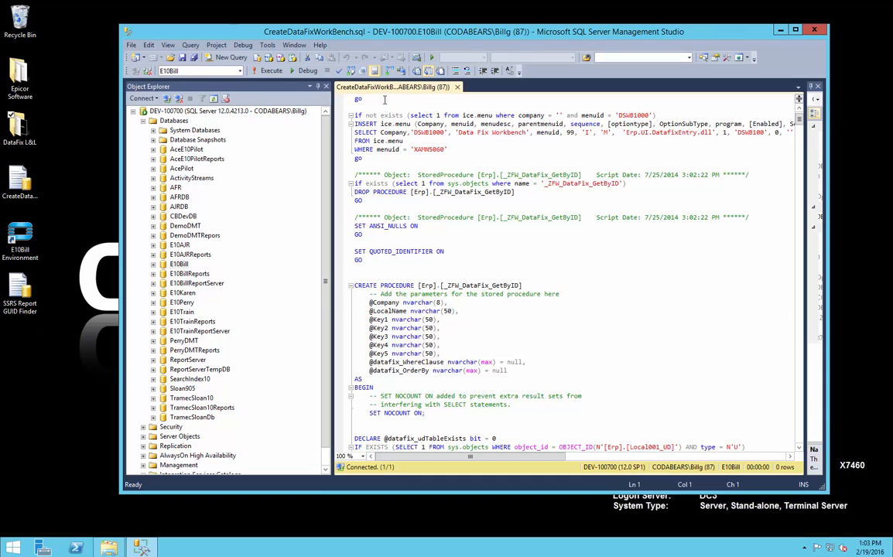
pyautogui.click(270, 70)
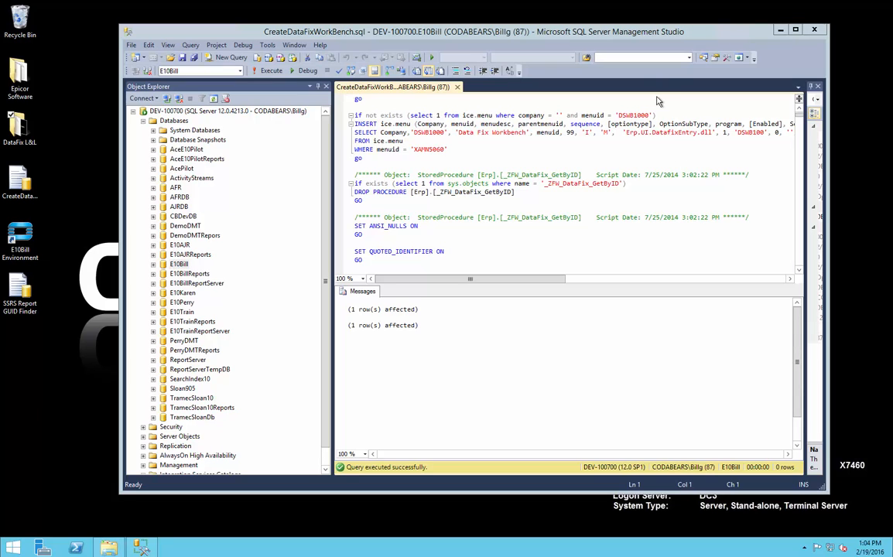
pyautogui.click(815, 31)
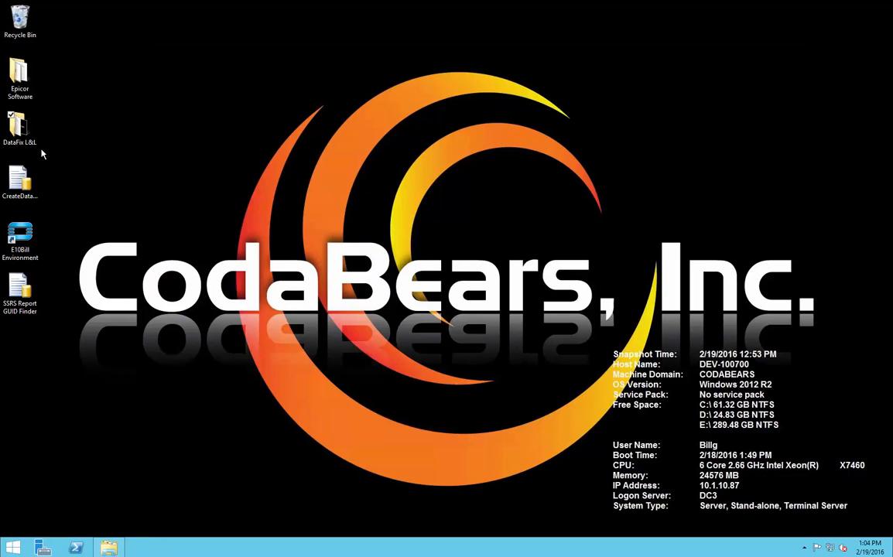
# - Open the Server folder inside DataFixWorkBench_100700E in the DataFix L&L folder
pyautogui.doubleClick(19, 126)
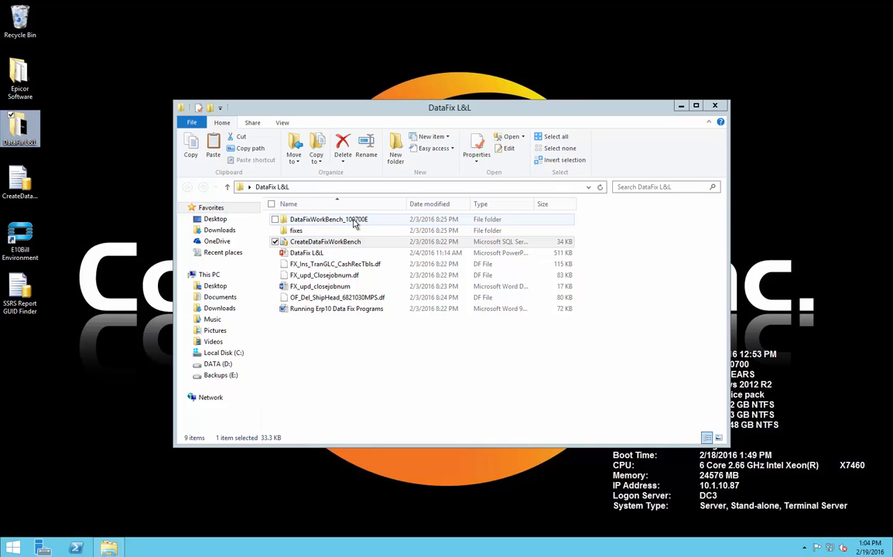
pyautogui.doubleClick(354, 224)
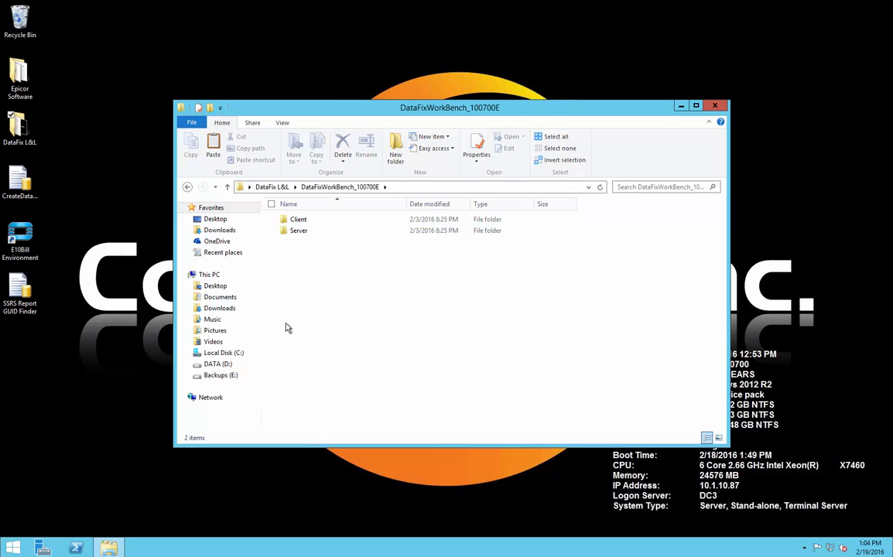
pyautogui.click(299, 232)
pyautogui.doubleClick(300, 234)
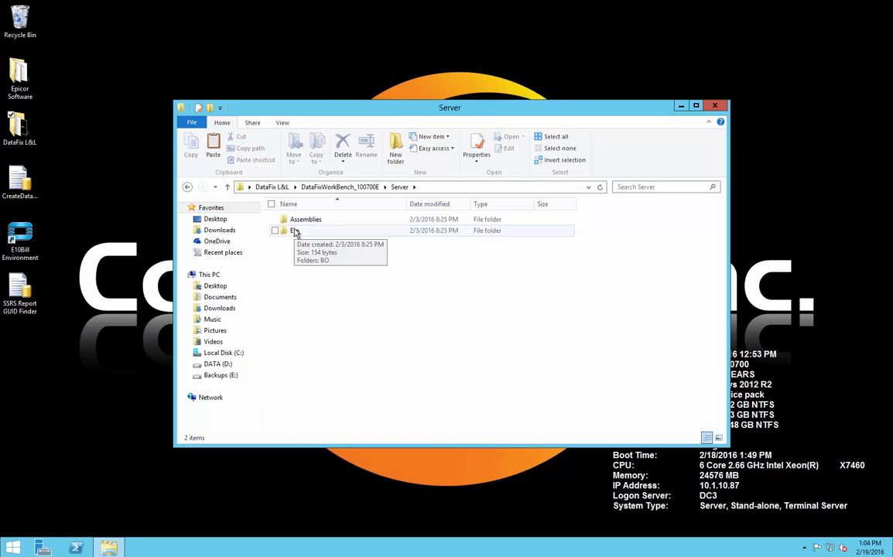
# - Open a second File Explorer window and arrange it beside the DataFix Server folder window
pyautogui.rightClick(109, 548)
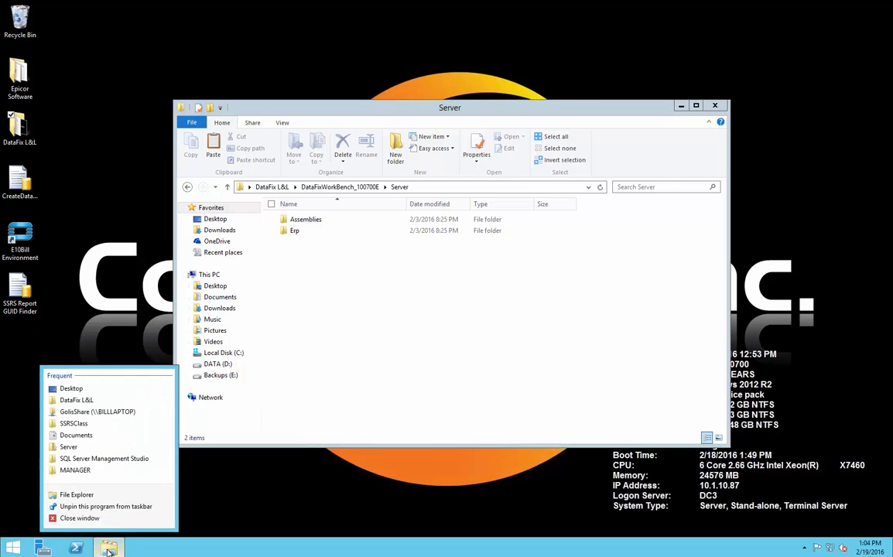
pyautogui.click(77, 496)
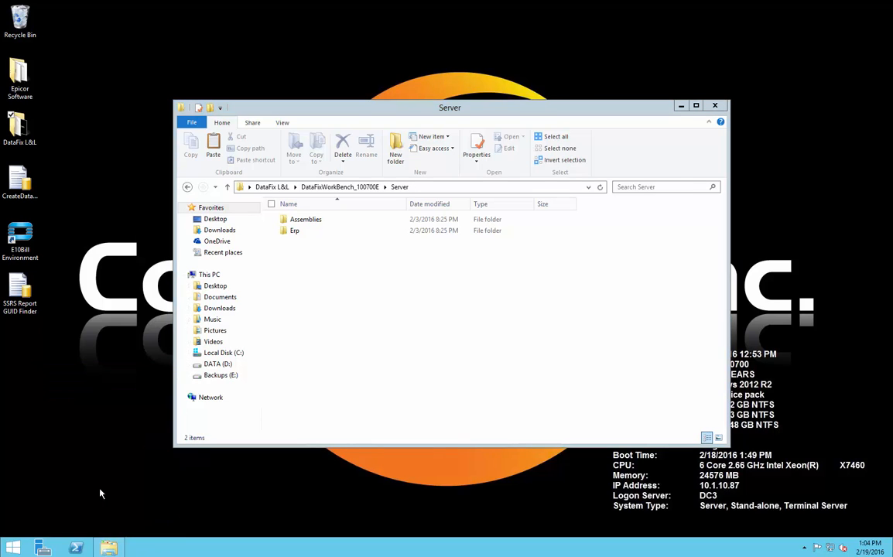
pyautogui.moveTo(343, 119); pyautogui.dragTo(598, 97)
pyautogui.moveTo(423, 114); pyautogui.dragTo(365, 119)
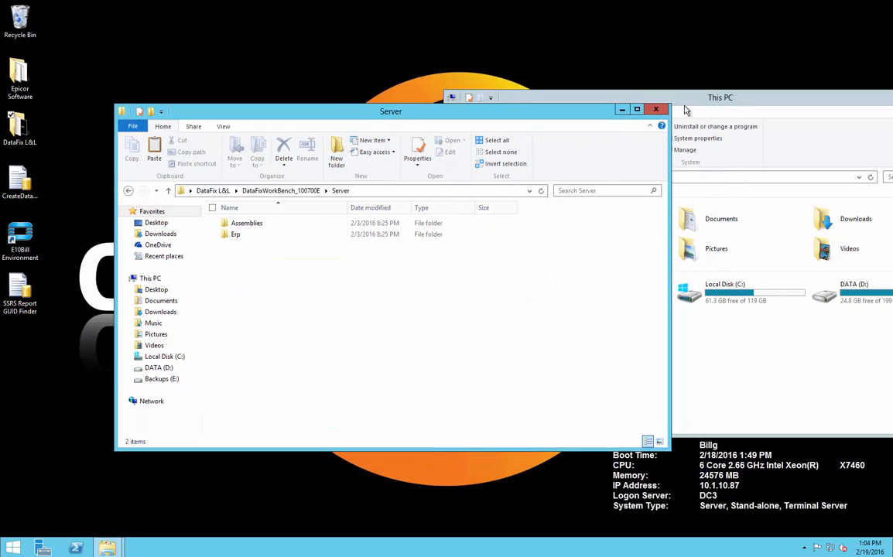
# - In the second File Explorer window, browse to C:\inetpub\wwwroot\E10Bill\Server\Assemblies
pyautogui.click(688, 329)
pyautogui.doubleClick(724, 298)
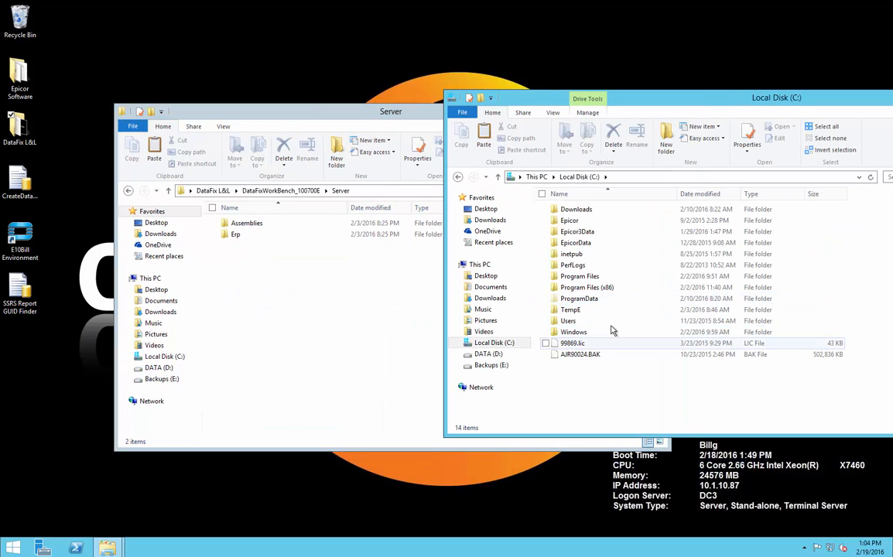
pyautogui.doubleClick(572, 255)
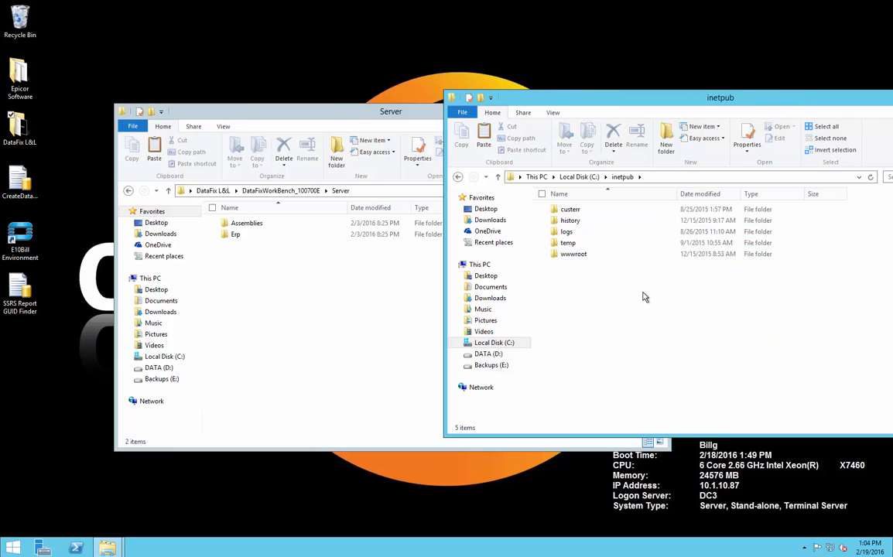
pyautogui.doubleClick(574, 255)
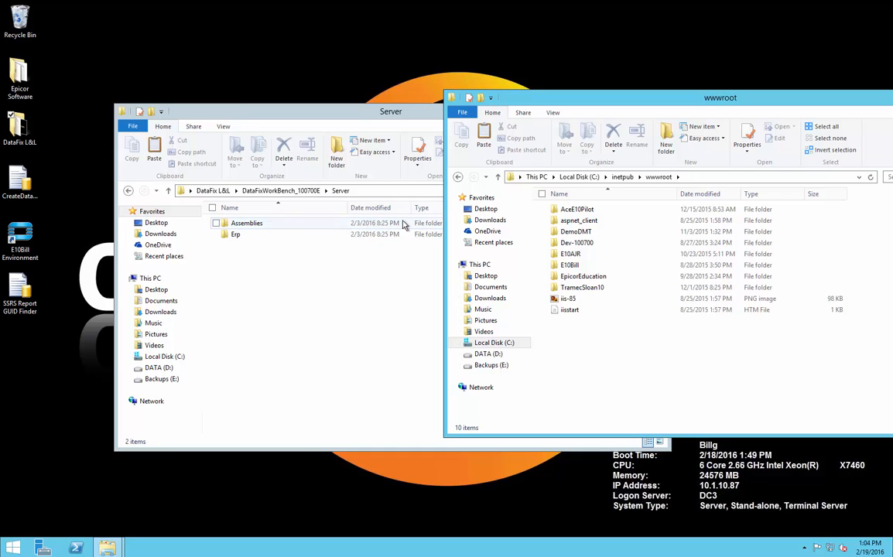
pyautogui.doubleClick(571, 266)
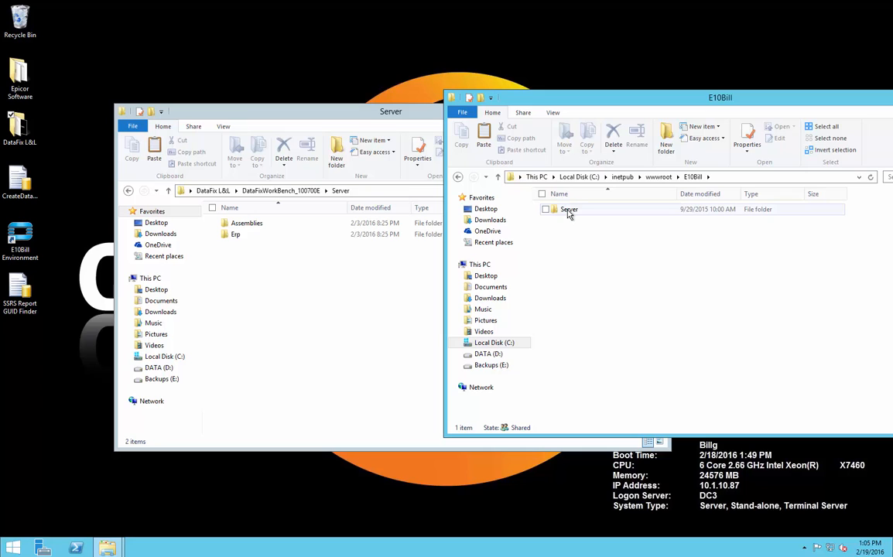
pyautogui.doubleClick(568, 210)
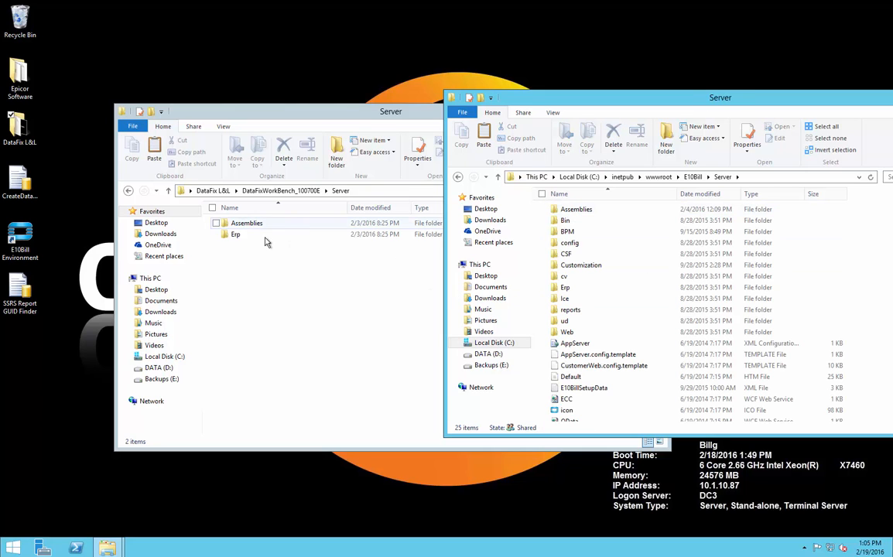
pyautogui.doubleClick(574, 209)
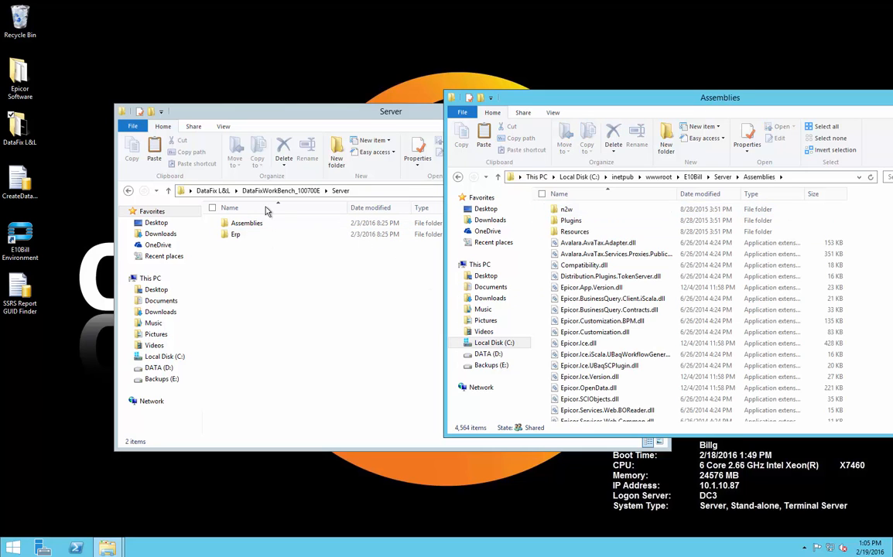
# - Open the Assemblies folder of the DataFixWorkBench_100700E package and position its window beside the E10Bill Assemblies folder
pyautogui.doubleClick(246, 223)
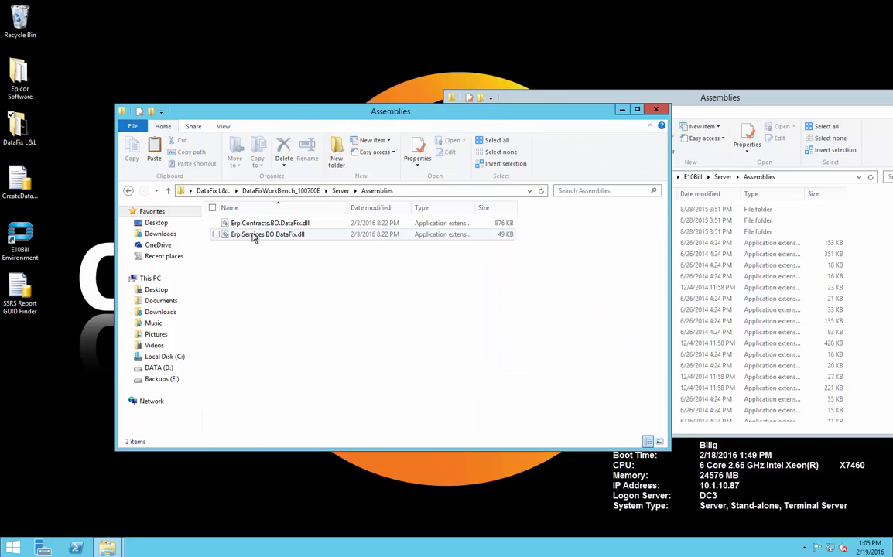
pyautogui.moveTo(269, 107); pyautogui.dragTo(164, 107)
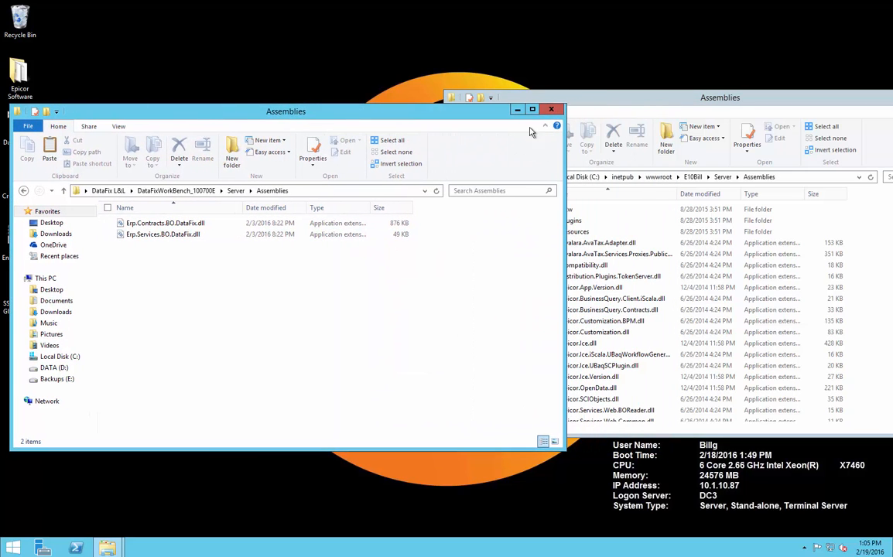
pyautogui.click(551, 96)
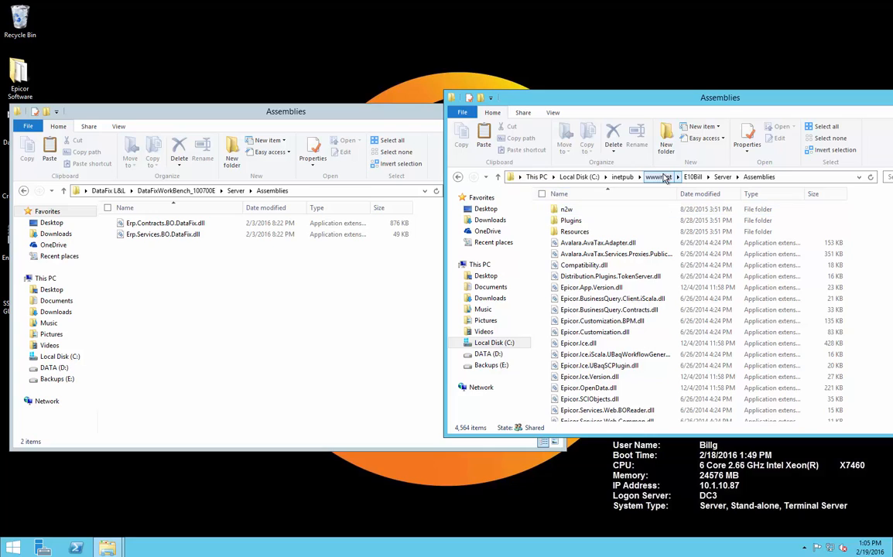
# - Copy Erp.Contracts.BO.DataFix.dll and Erp.Services.BO.DataFix.dll into E10Bill's server Assemblies folder, replacing the existing files
pyautogui.click(167, 284)
pyautogui.hotkey('ctrl', 'a')
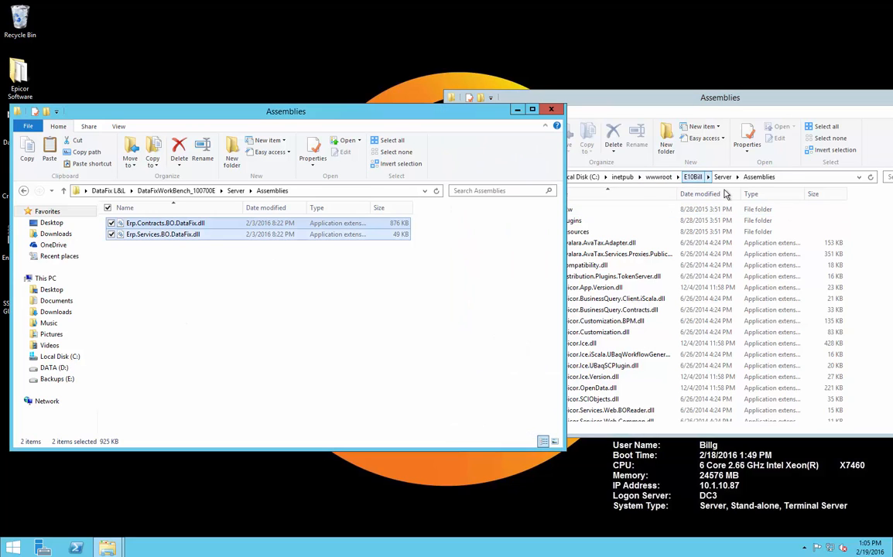
pyautogui.rightClick(808, 223)
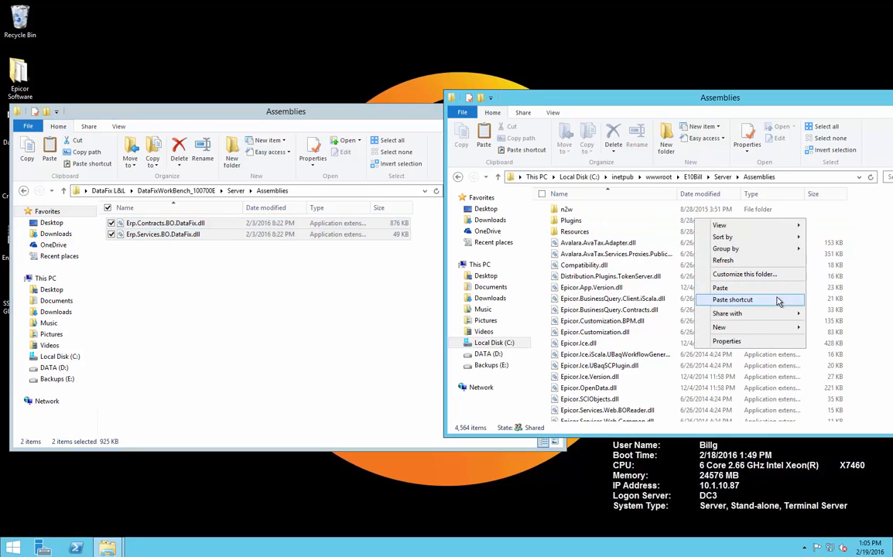
pyautogui.click(748, 292)
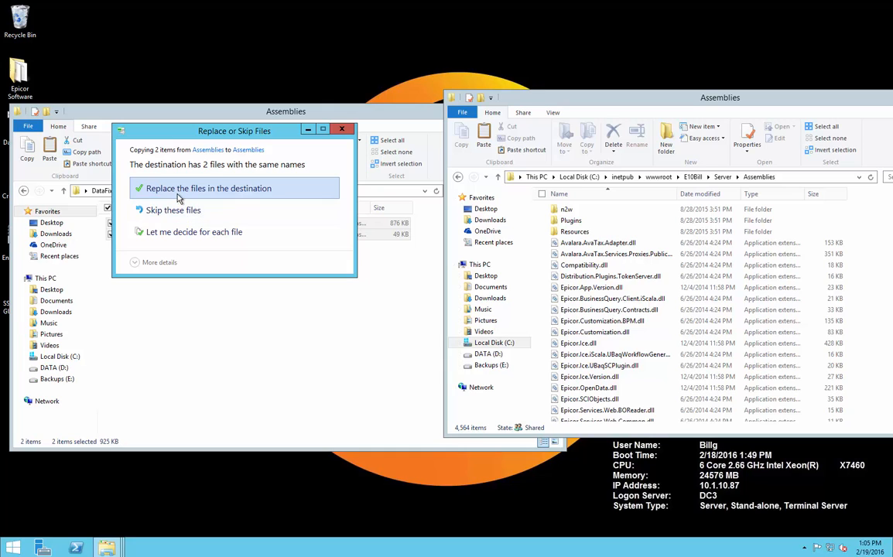
pyautogui.click(159, 189)
pyautogui.click(220, 223)
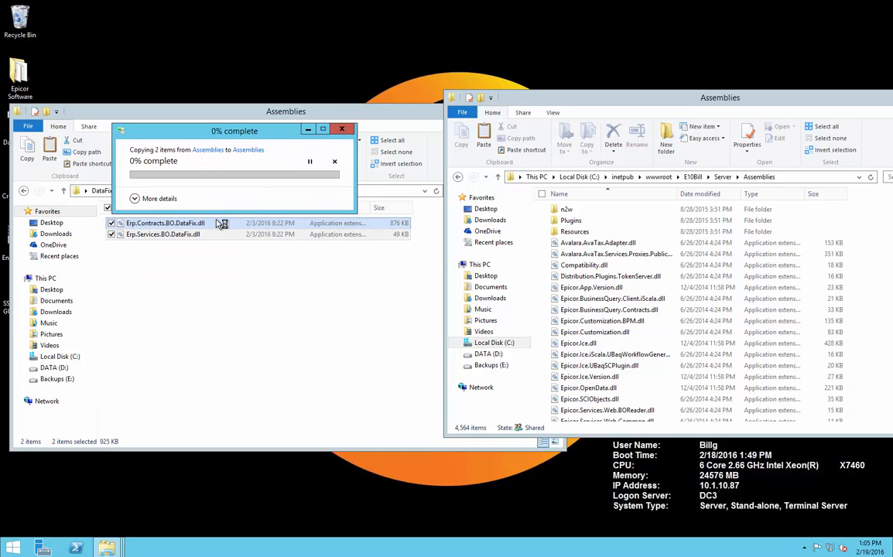
pyautogui.click(217, 223)
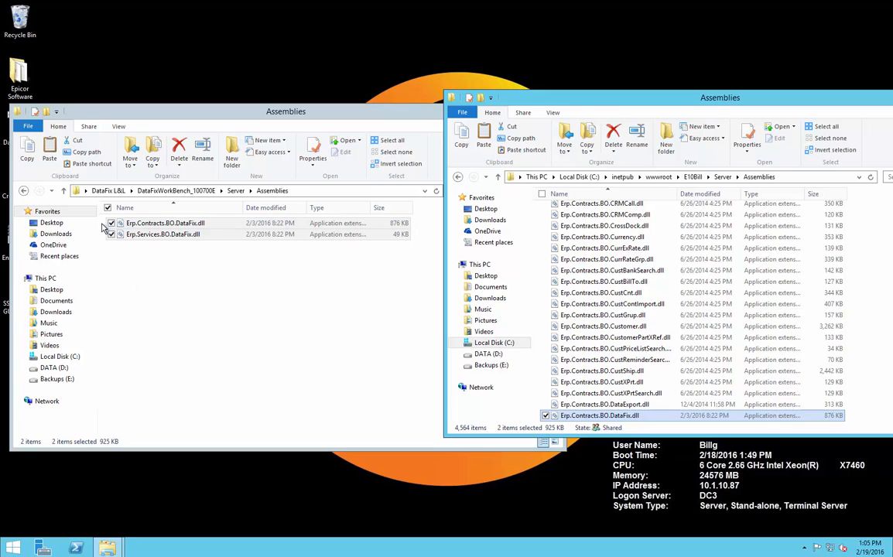
# - In the DataFixWorkBench_100700E package window, go to the Server\Erp\BO folder
pyautogui.click(23, 192)
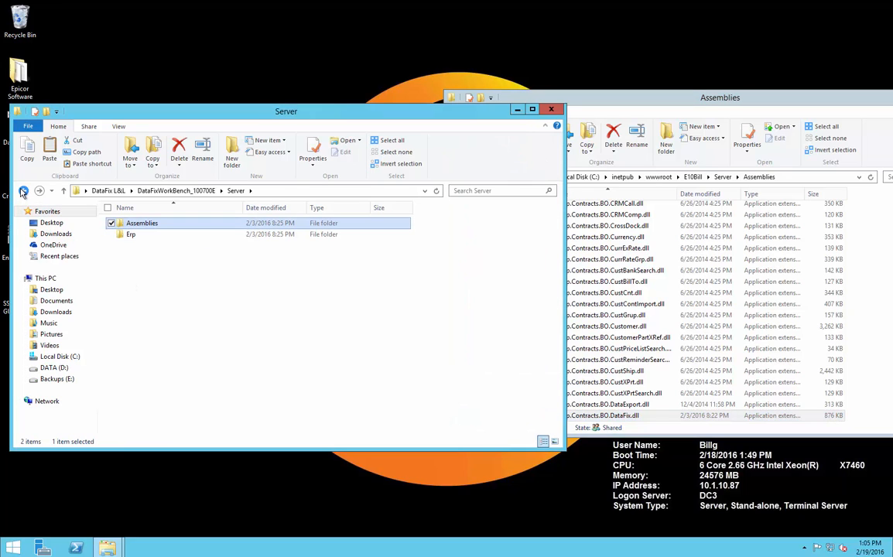
pyautogui.doubleClick(129, 236)
pyautogui.doubleClick(130, 225)
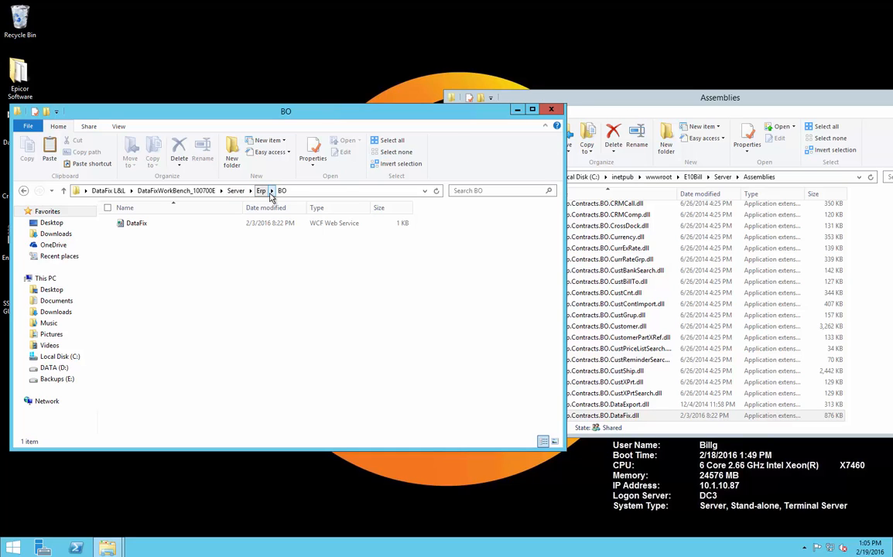
# - In the other File Explorer window, browse to E10Bill's Server\Erp\BO folder
pyautogui.click(523, 97)
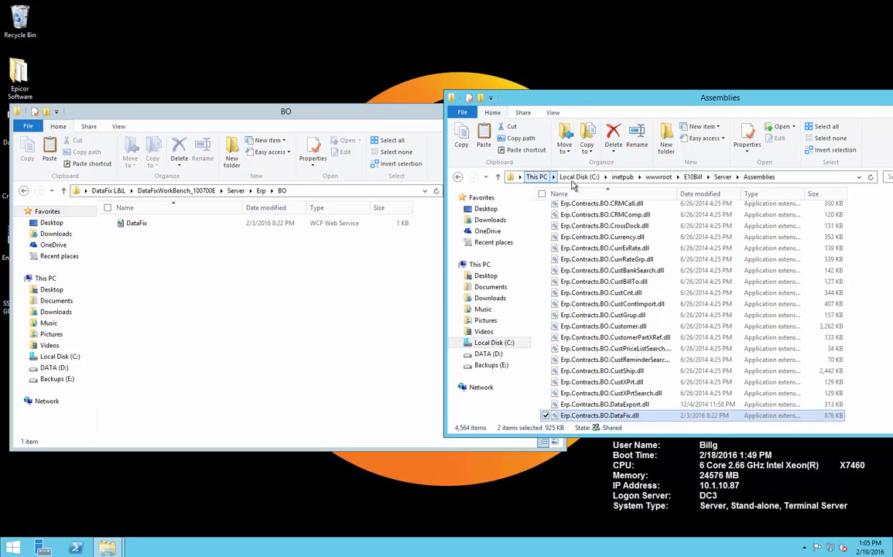
pyautogui.click(722, 178)
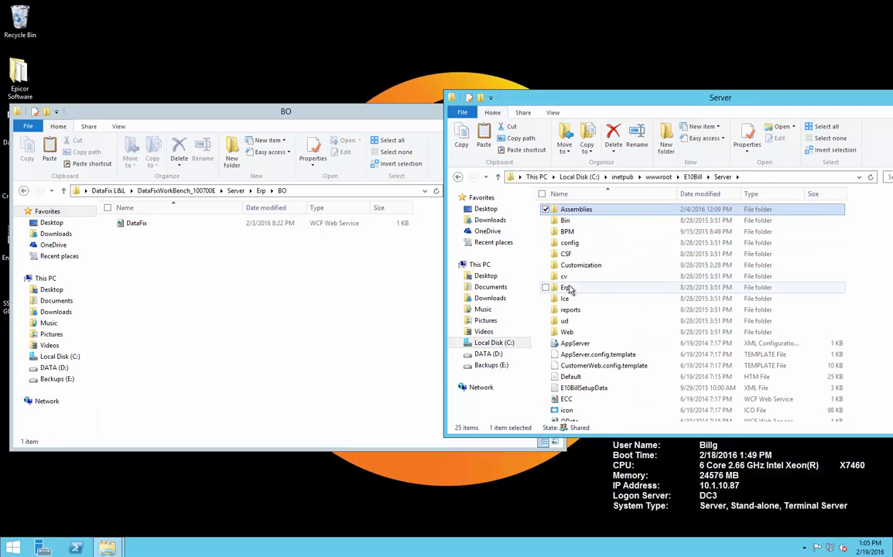
pyautogui.doubleClick(567, 288)
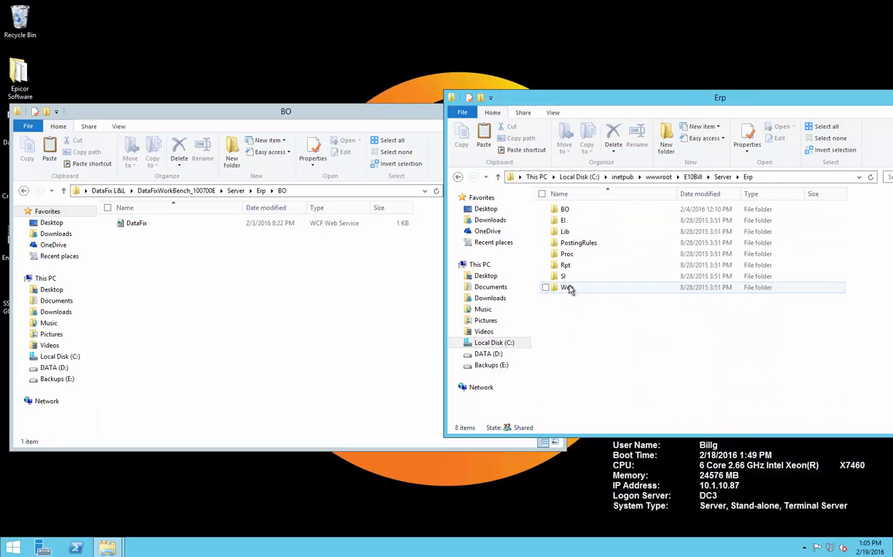
pyautogui.doubleClick(565, 210)
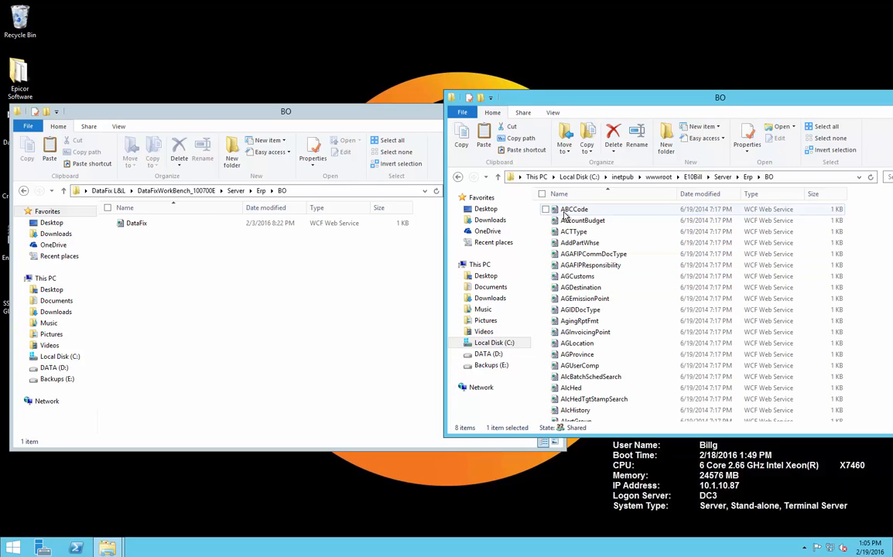
# - Copy the package's DataFix web service file into E10Bill's Server\Erp\BO folder, replacing the existing file with administrator permission
pyautogui.rightClick(116, 225)
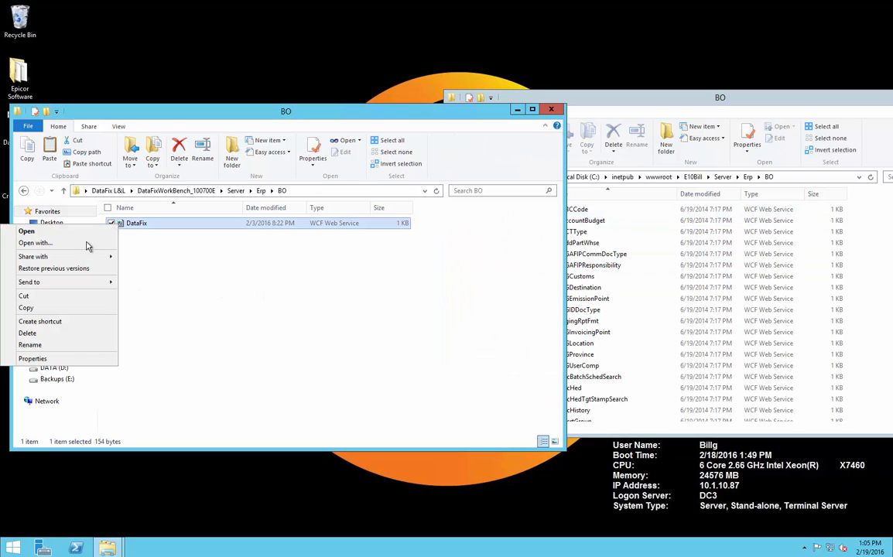
pyautogui.click(64, 309)
pyautogui.rightClick(822, 293)
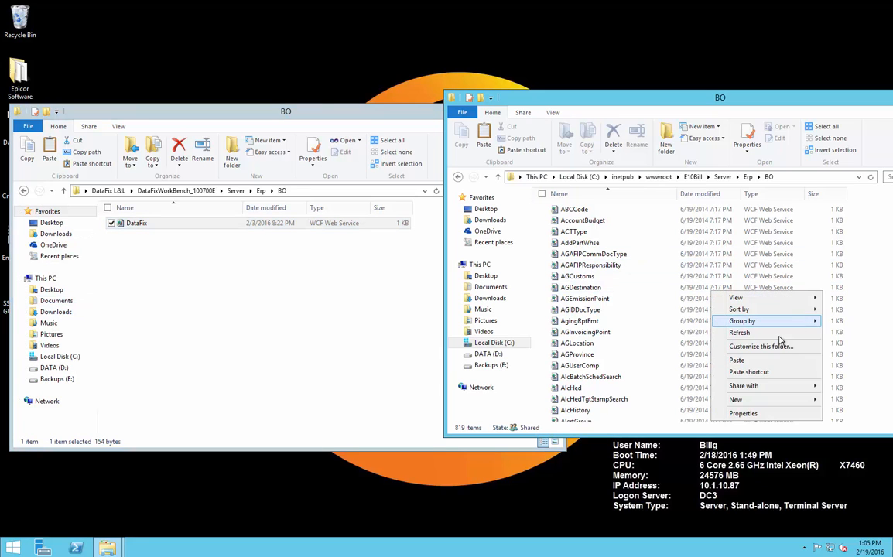
pyautogui.click(769, 361)
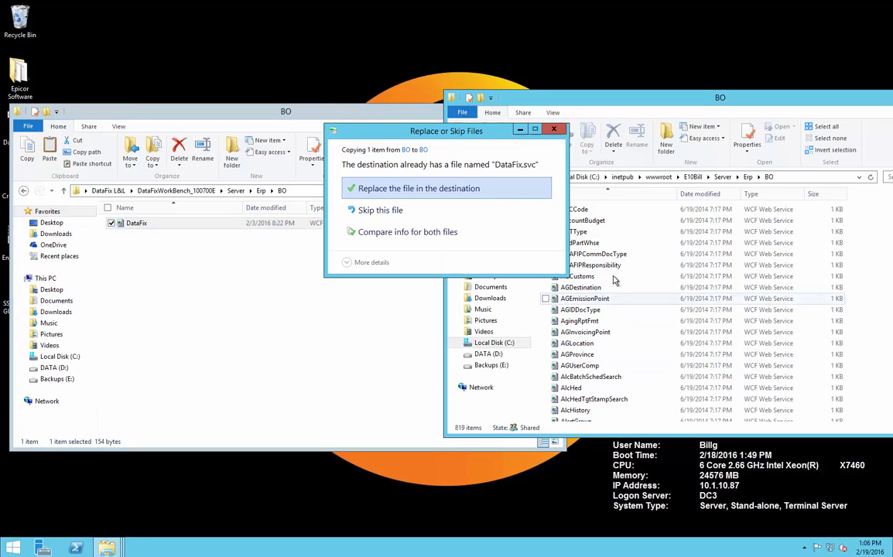
pyautogui.click(381, 191)
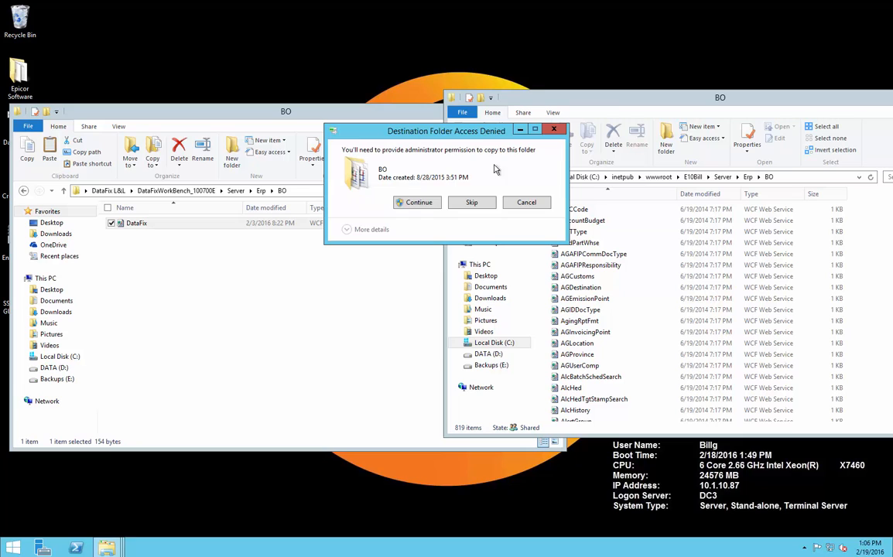
pyautogui.click(416, 202)
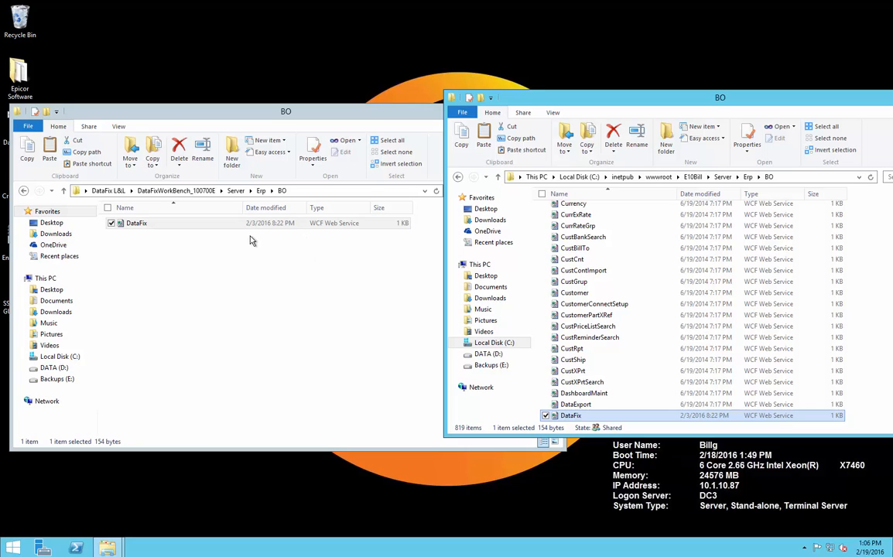
# - Return to the DataFixWorkBench_100700E folder in the package window and open its Client folder
pyautogui.click(24, 192)
pyautogui.click(24, 192)
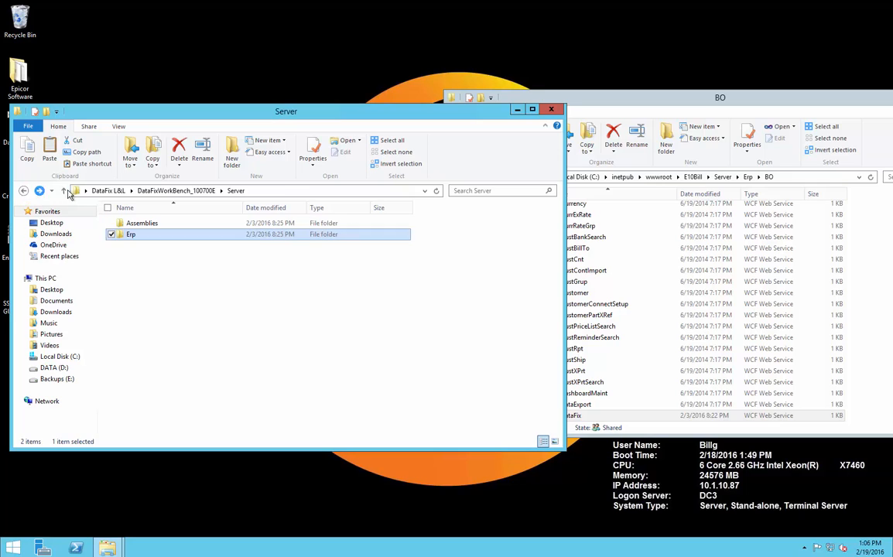
pyautogui.click(176, 191)
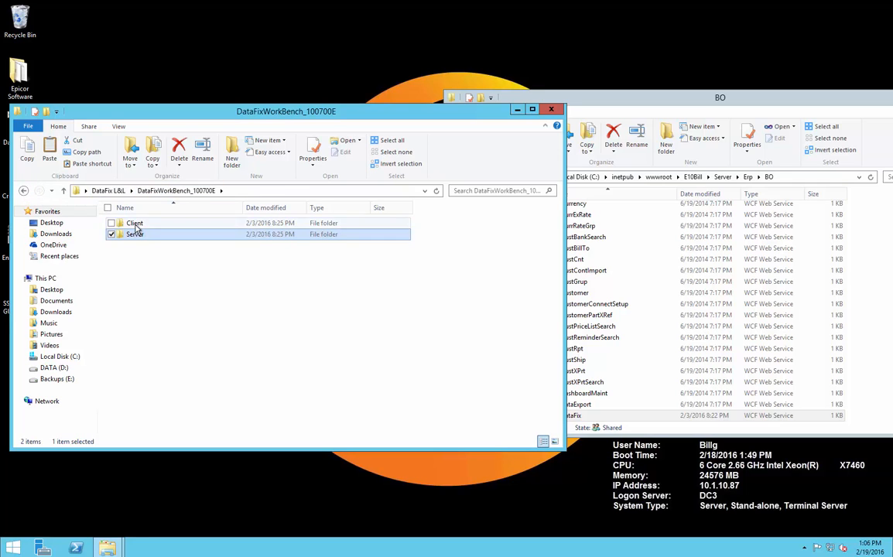
pyautogui.doubleClick(135, 223)
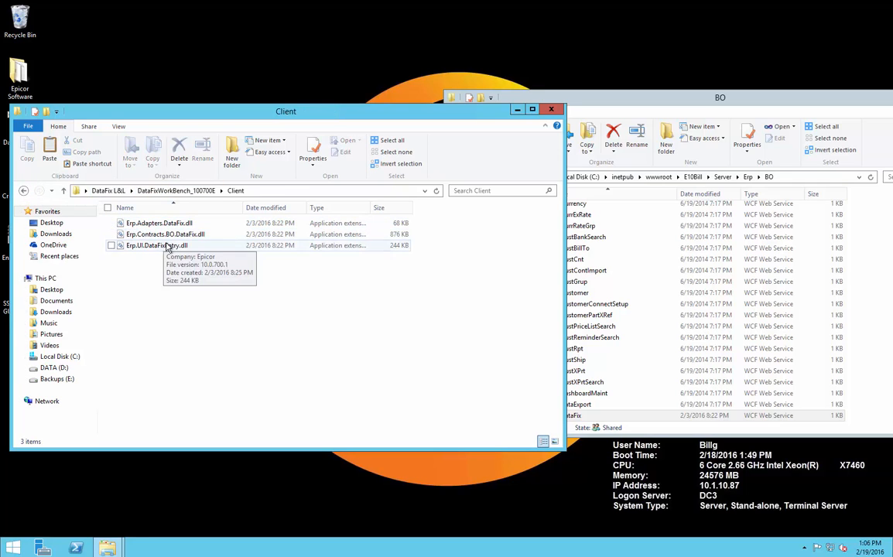
# - In the other File Explorer window, browse to C:\Epicor\ERP10.0Client\Client
pyautogui.click(554, 96)
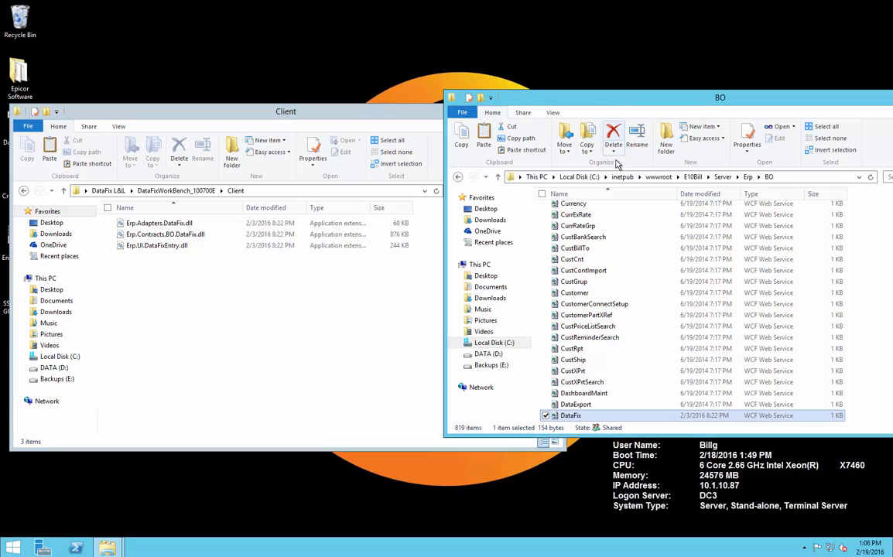
pyautogui.click(576, 177)
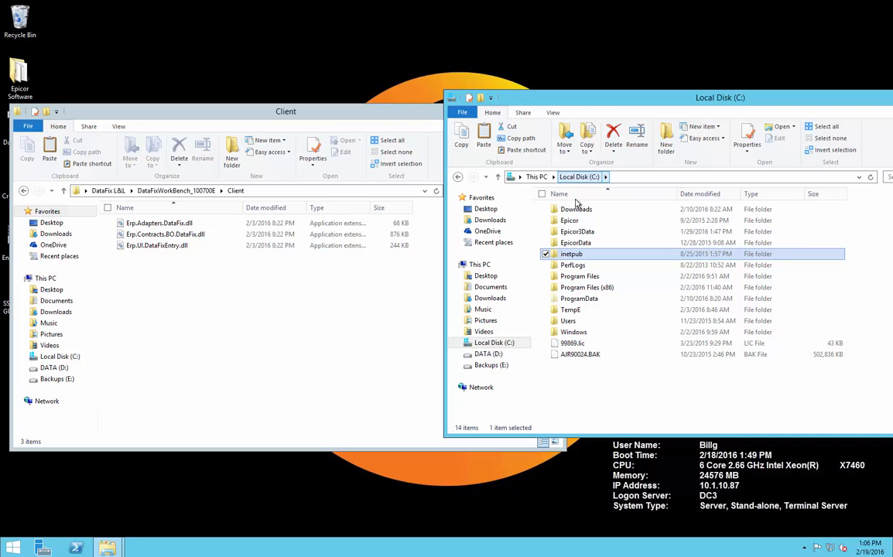
pyautogui.doubleClick(569, 221)
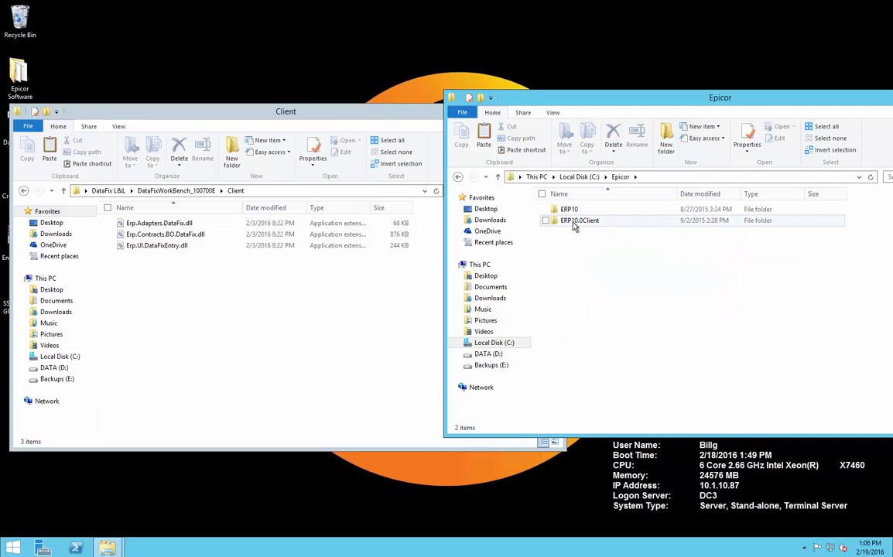
pyautogui.doubleClick(574, 222)
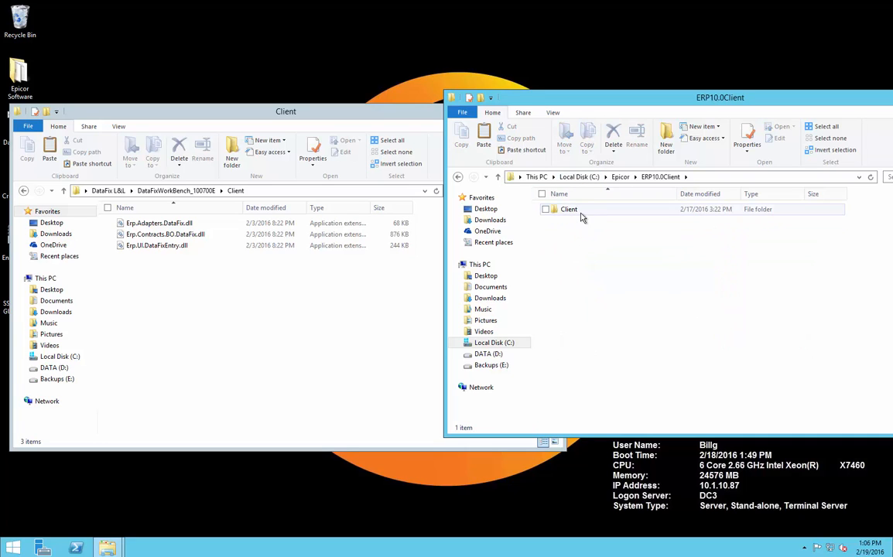
pyautogui.doubleClick(571, 210)
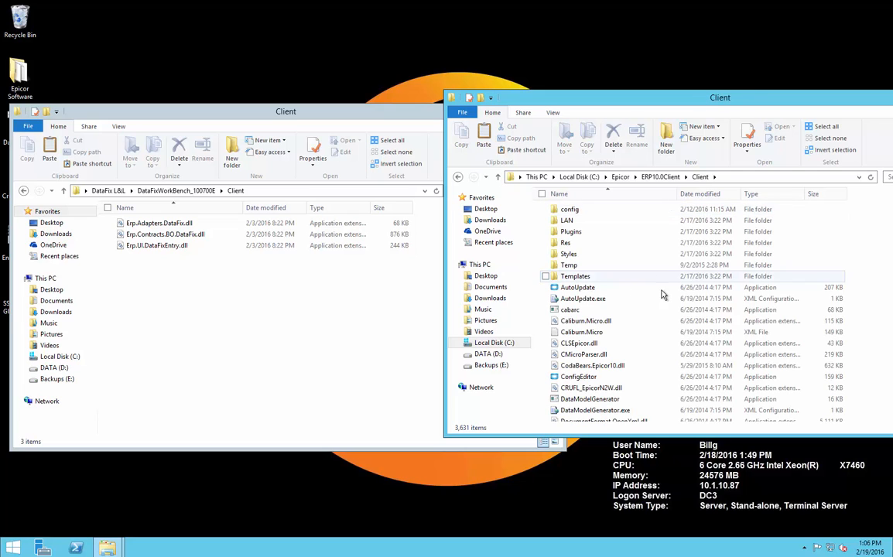
# - Copy Erp.Adapters.DataFix.dll, Erp.Contracts.BO.DataFix.dll and Erp.UI.DataFixEntry.dll from the package into the ERP10.0Client Client folder
pyautogui.click(164, 293)
pyautogui.hotkey('ctrl', 'a')
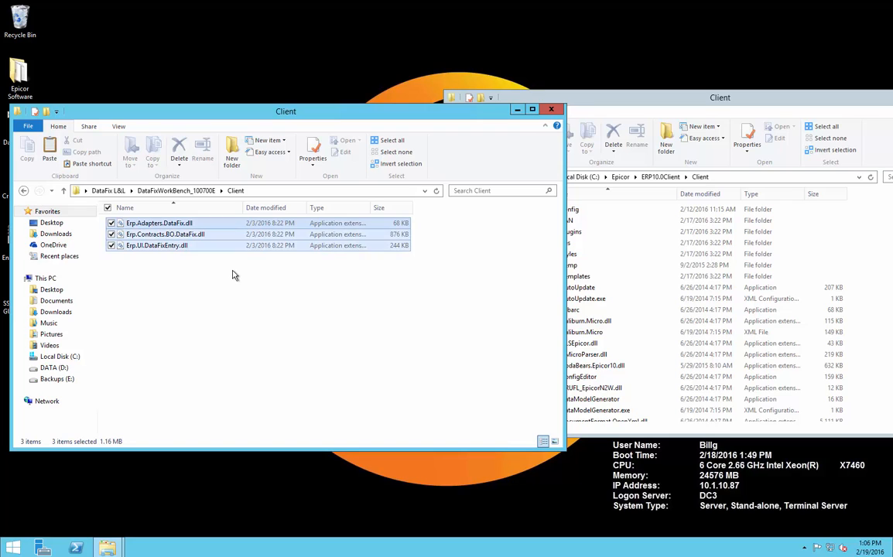
pyautogui.rightClick(835, 263)
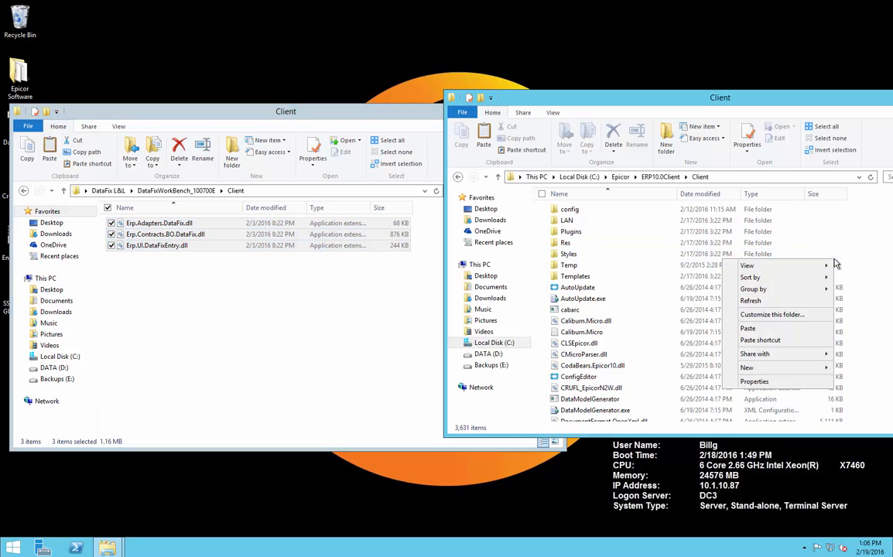
pyautogui.click(763, 329)
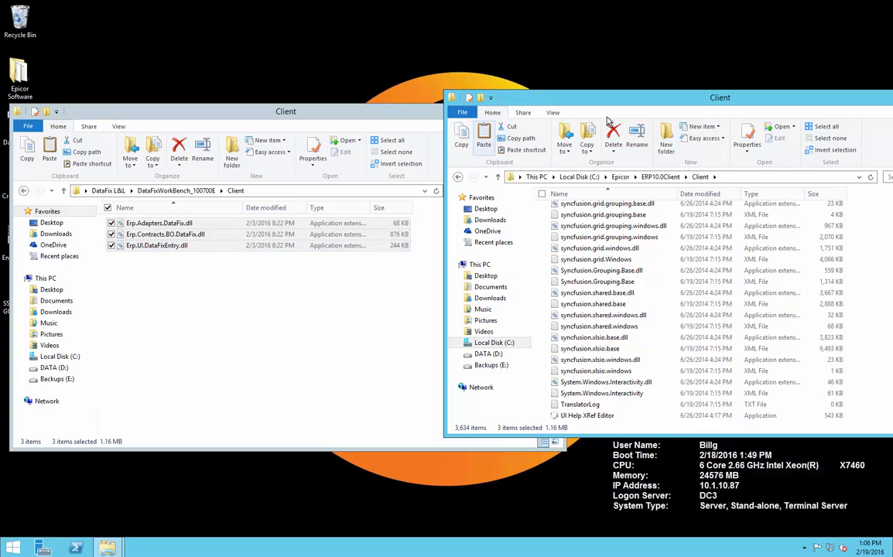
# - Close both File Explorer windows
pyautogui.moveTo(602, 109); pyautogui.dragTo(507, 103)
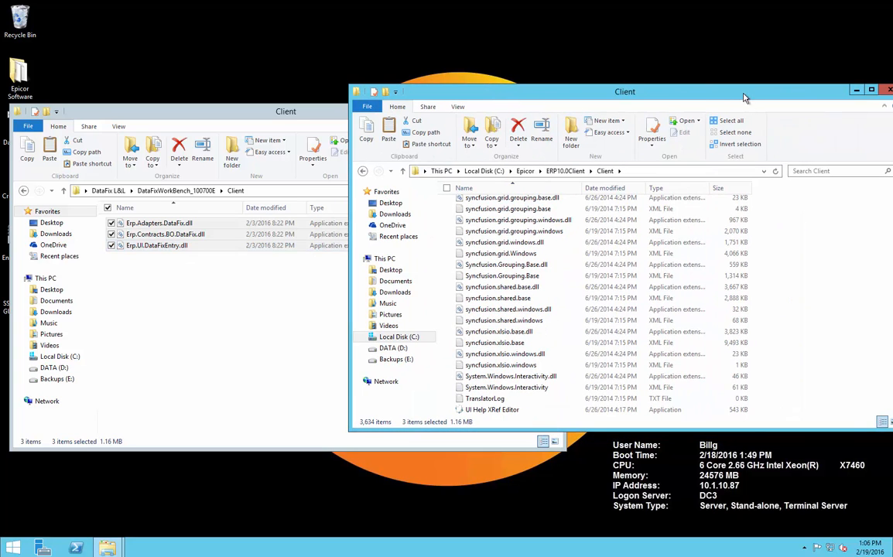
pyautogui.moveTo(743, 97); pyautogui.dragTo(670, 90)
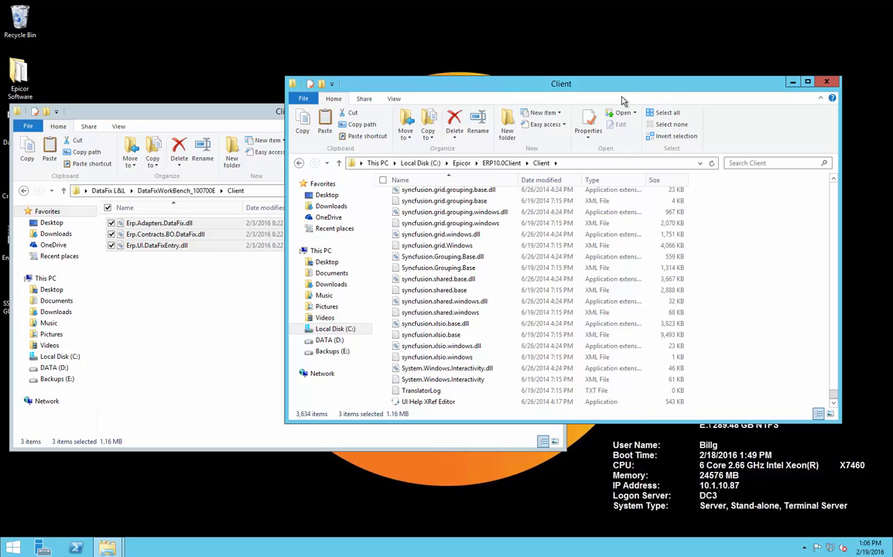
pyautogui.click(828, 84)
pyautogui.click(557, 107)
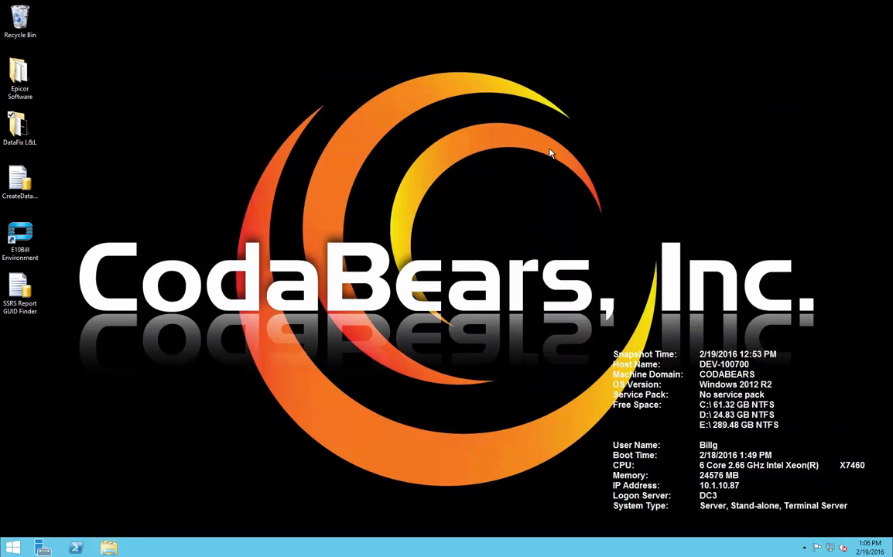
# - Launch the E10Bill Environment Epicor client from the desktop and log in with the user name and account password
pyautogui.doubleClick(17, 250)
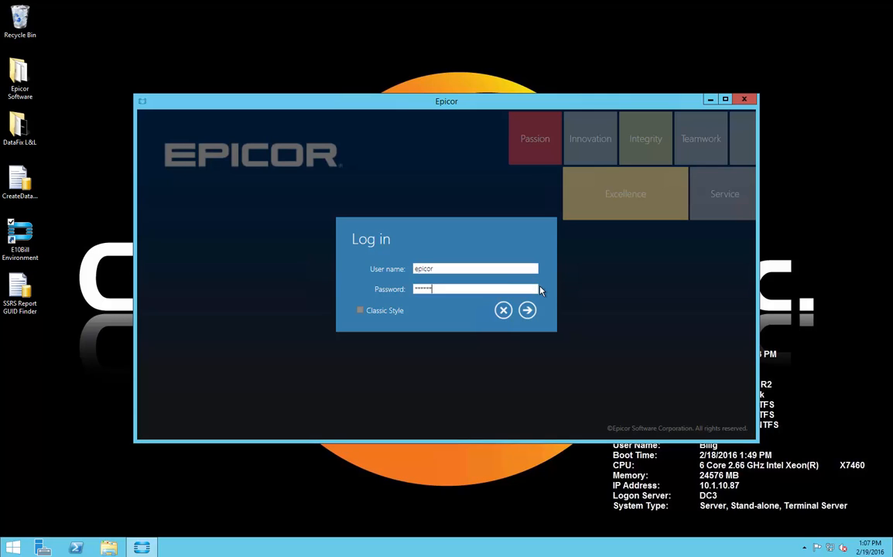
pyautogui.press('Return')
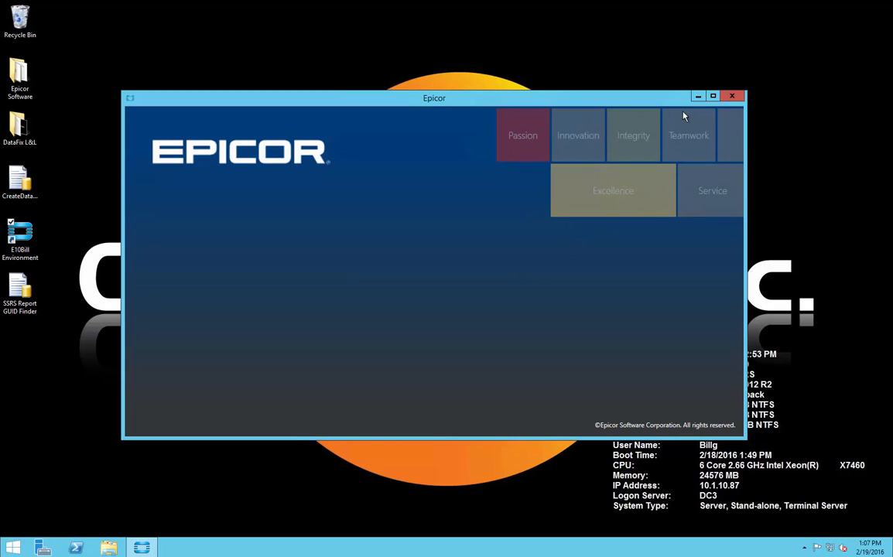
# - Open Data Fix Workbench from System Management > Upgrade/Mass Regeneration under Epicor Education's Main site
pyautogui.click(669, 211)
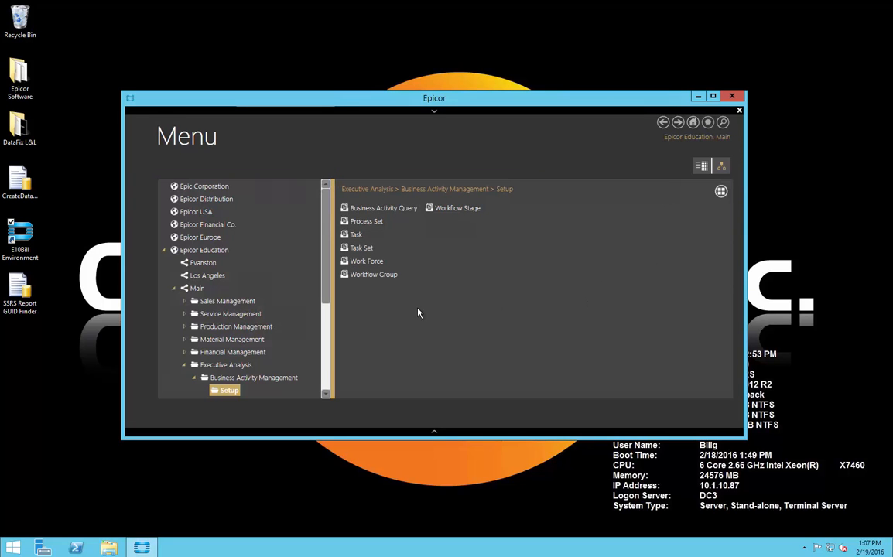
pyautogui.scroll(-4, 296, 357)
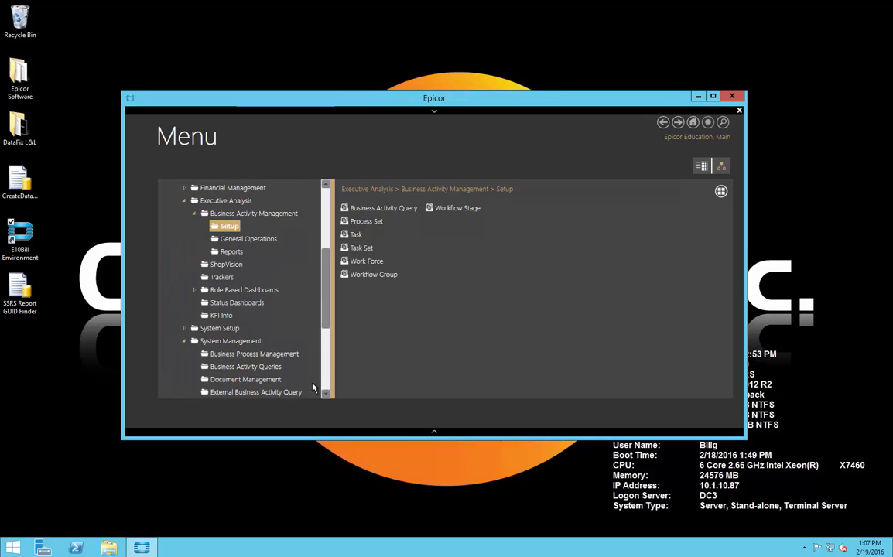
pyautogui.scroll(-2, 324, 394)
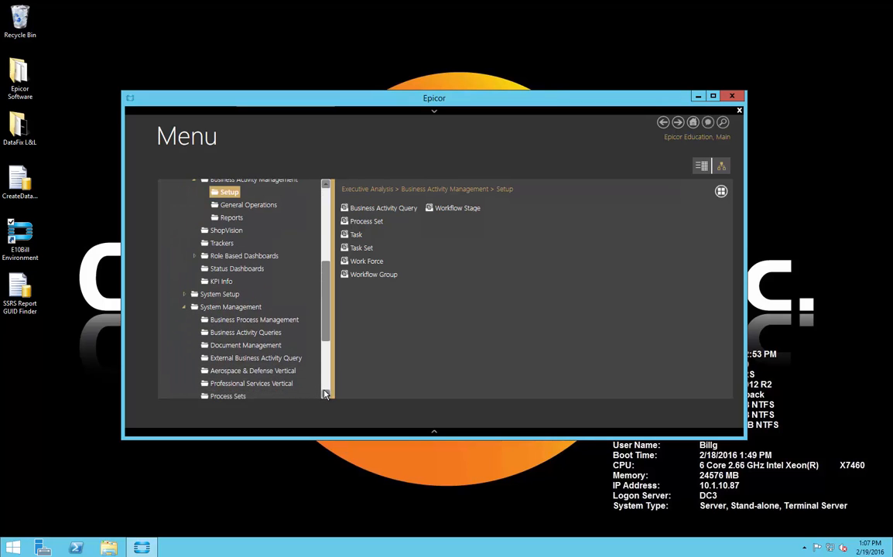
pyautogui.click(325, 393)
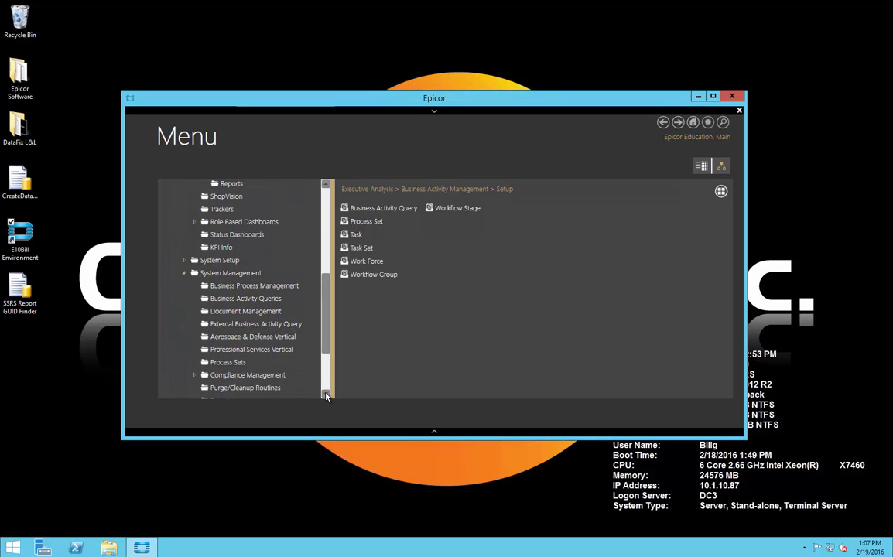
pyautogui.scroll(-2, 294, 357)
pyautogui.click(267, 378)
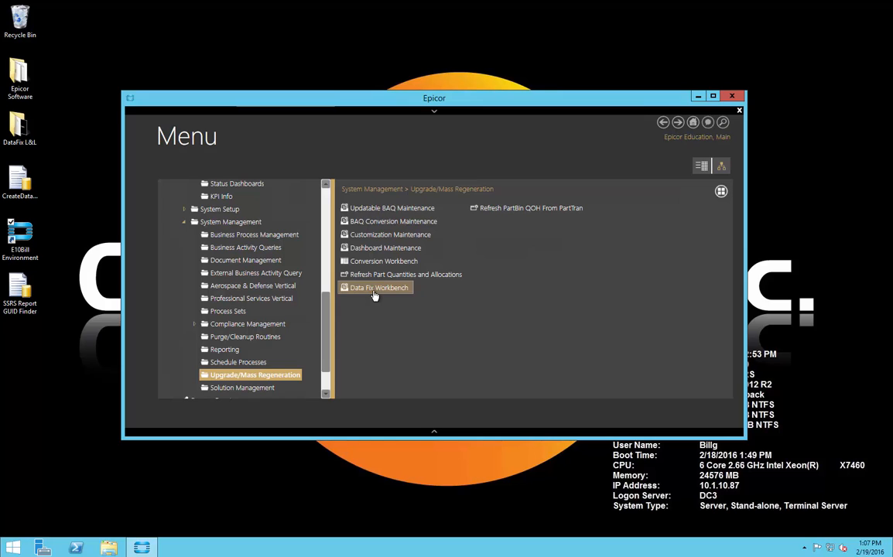
pyautogui.click(368, 288)
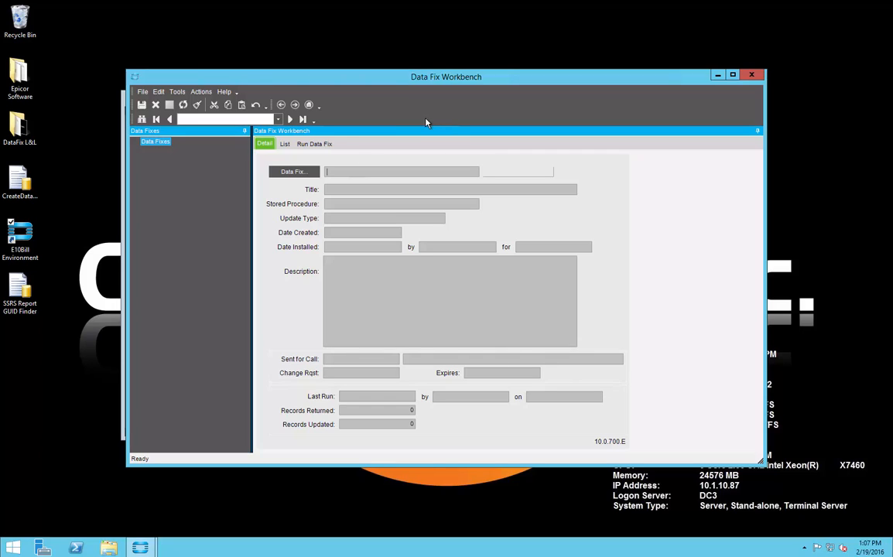
# - Search for data fixes with Active status, sorted by Installed Date
pyautogui.click(301, 173)
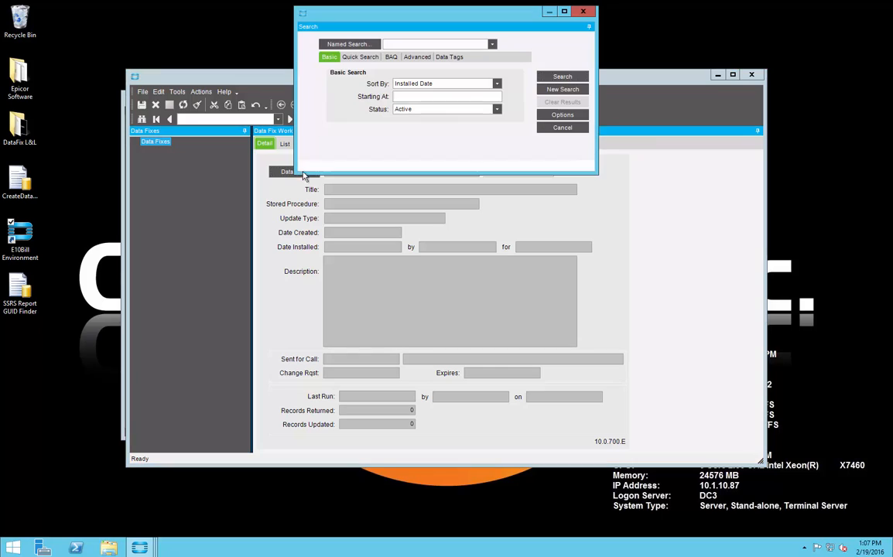
pyautogui.click(561, 77)
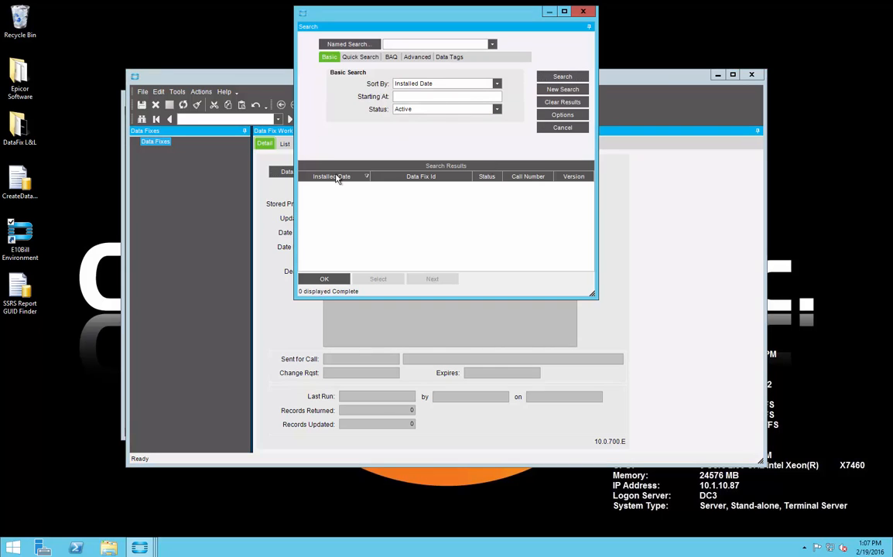
# - Cancel the data fix search and import the data fix file FX_Ins_TranGLC_CashRecTbls.df from the DataFix L&L folder
pyautogui.click(563, 128)
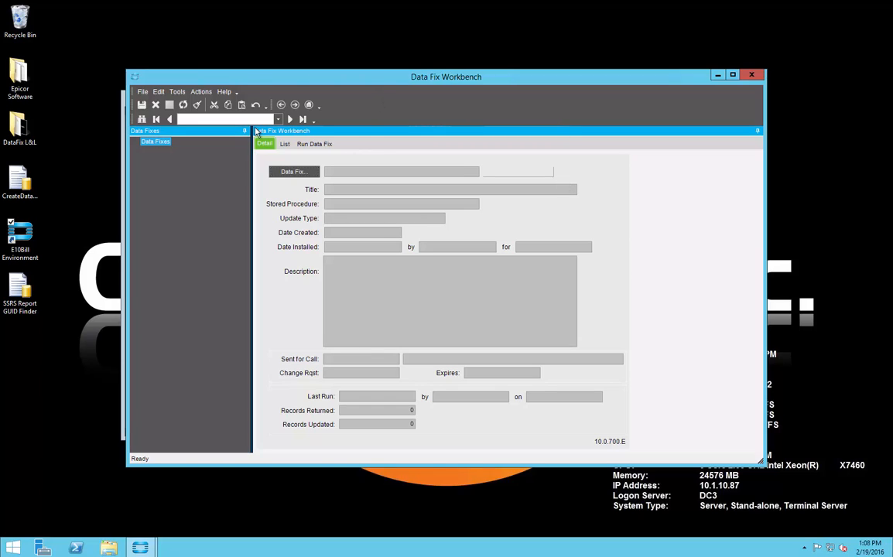
pyautogui.click(203, 93)
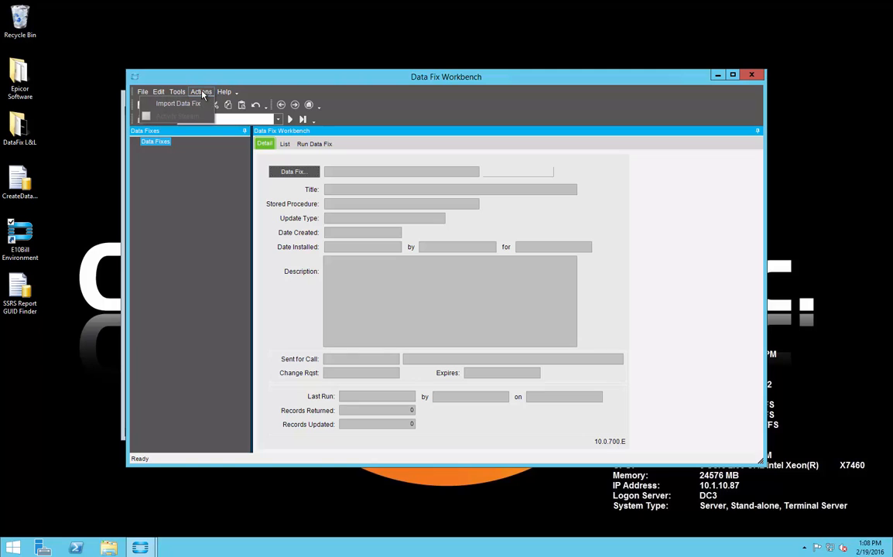
pyautogui.click(193, 103)
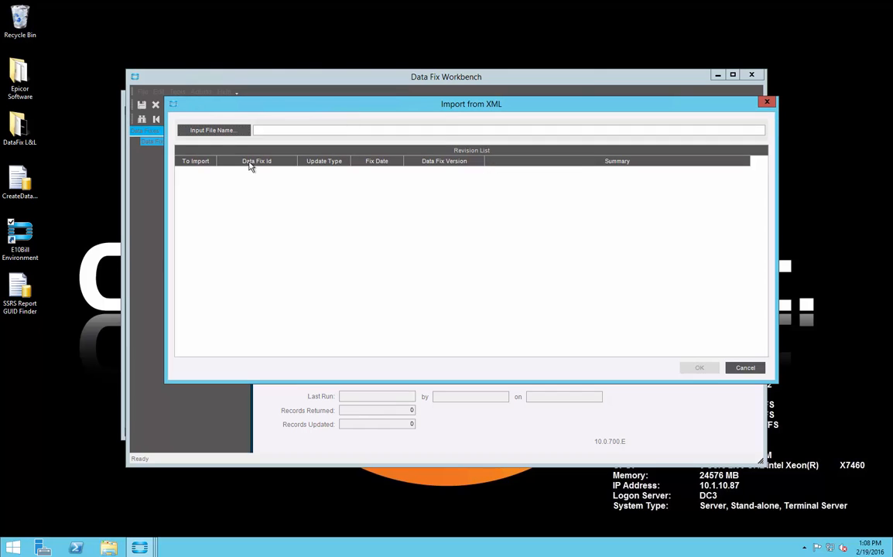
pyautogui.click(214, 132)
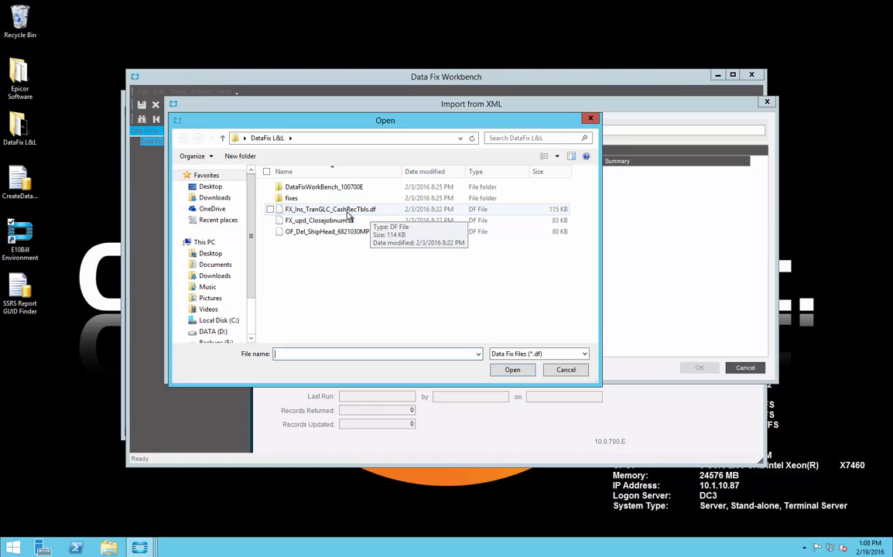
pyautogui.click(347, 211)
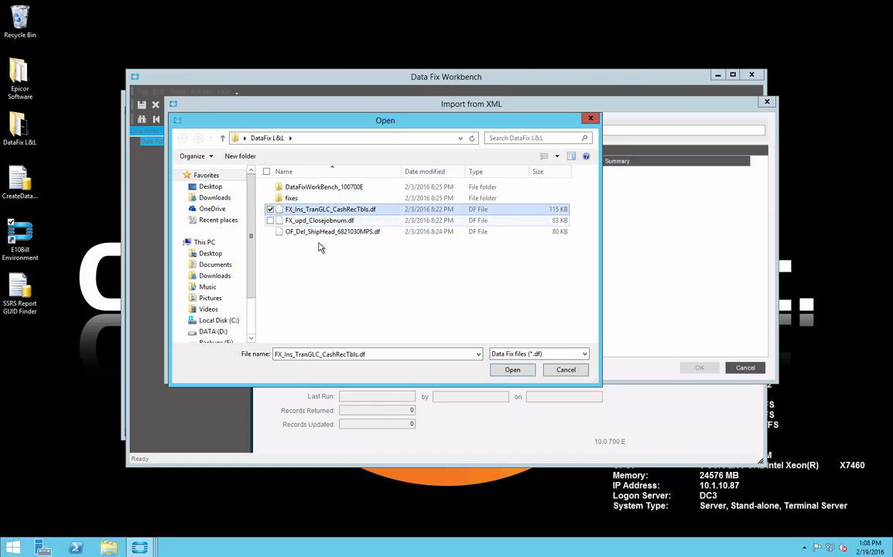
pyautogui.click(513, 371)
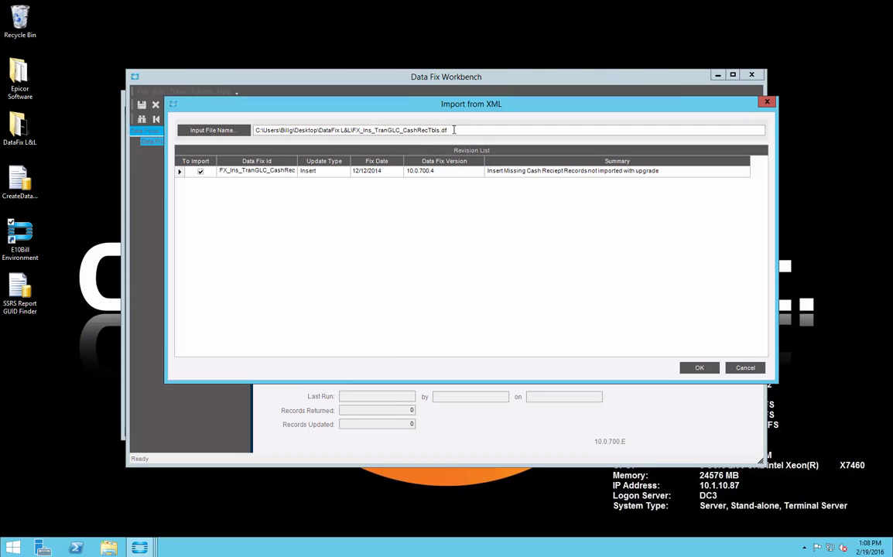
pyautogui.click(696, 370)
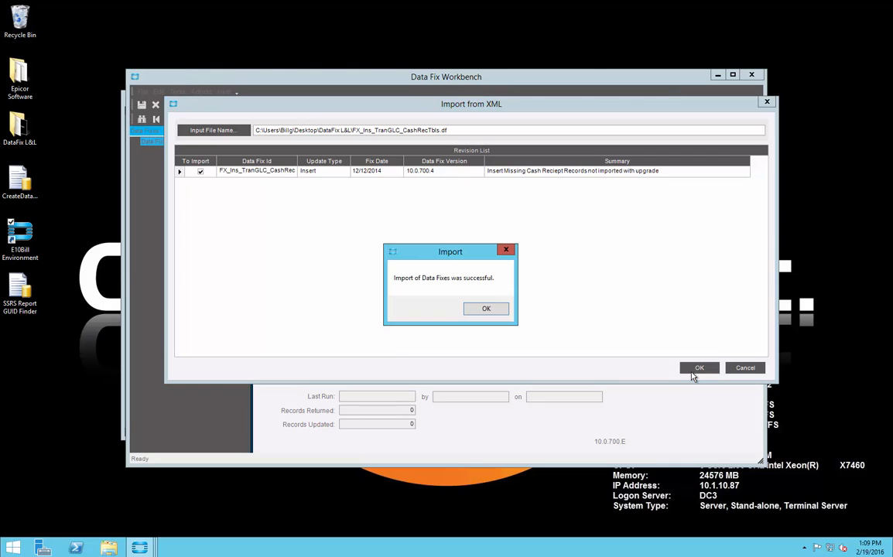
pyautogui.click(485, 311)
pyautogui.click(745, 370)
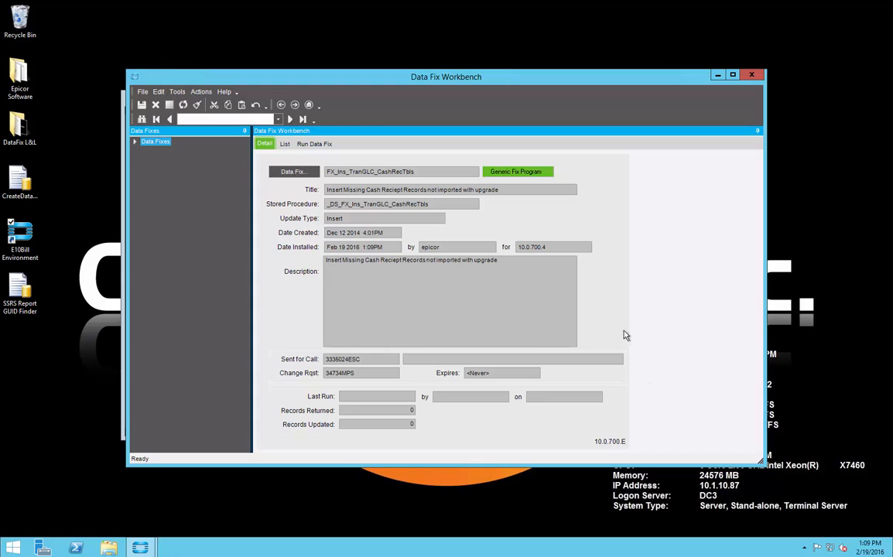
# - Import the data fix file FX_upd_Closejobnum.df from the DataFix L&L folder
pyautogui.click(201, 94)
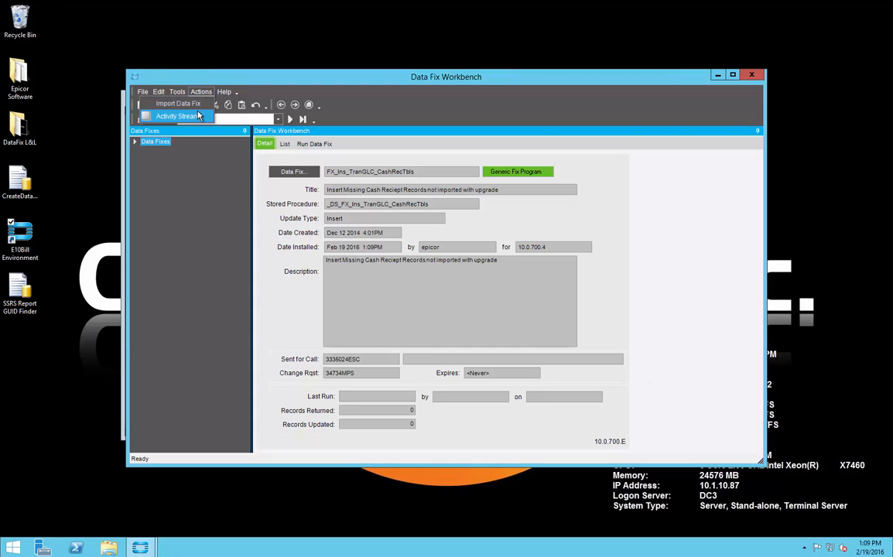
pyautogui.click(183, 105)
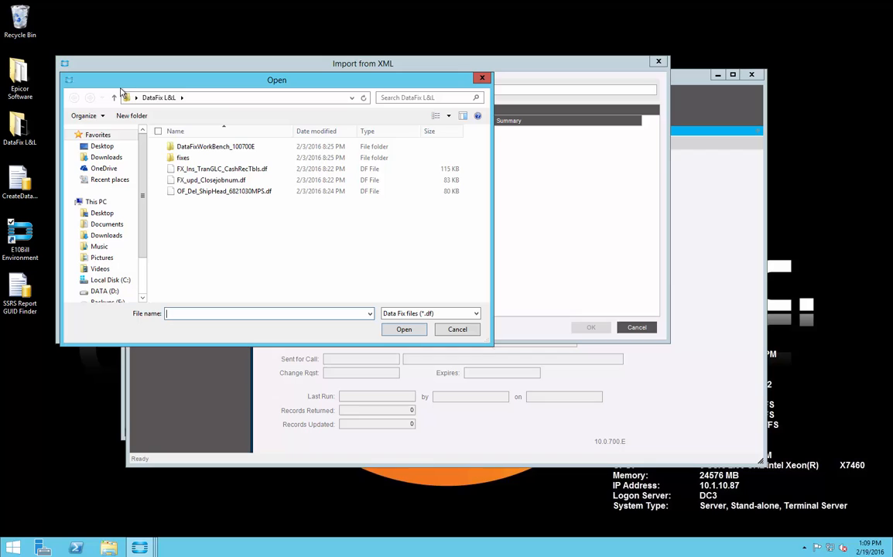
pyautogui.click(220, 182)
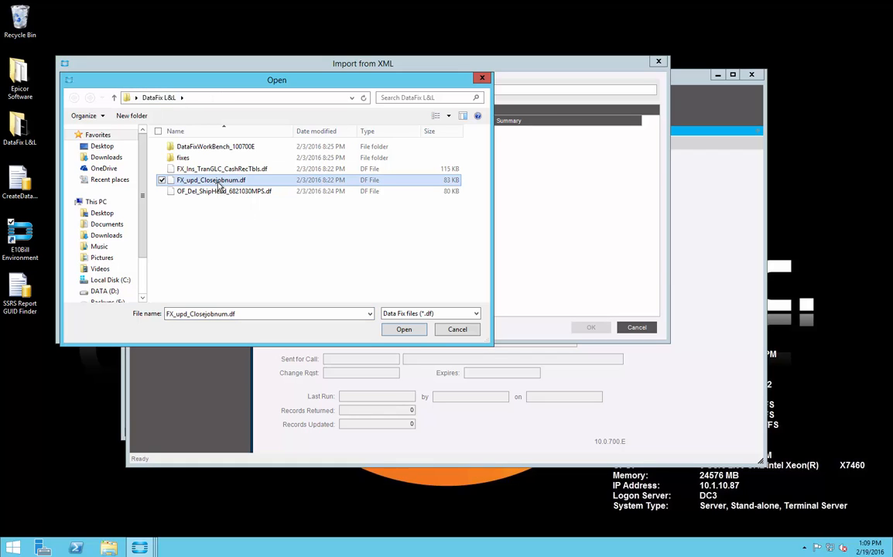
pyautogui.click(400, 335)
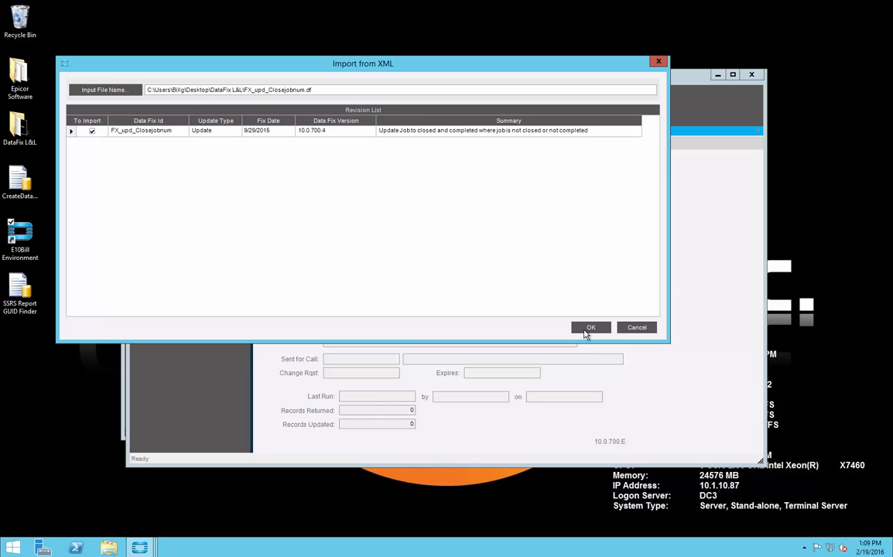
pyautogui.click(586, 330)
pyautogui.click(486, 310)
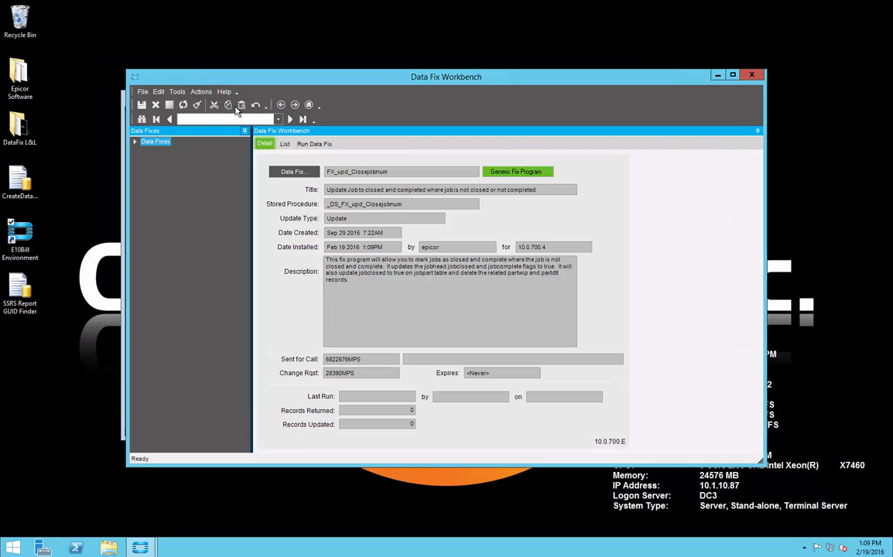
# - Import the data fix file OF_Del_ShipHead_6821030MPS.df from the DataFix L&L folder
pyautogui.click(199, 92)
pyautogui.click(176, 100)
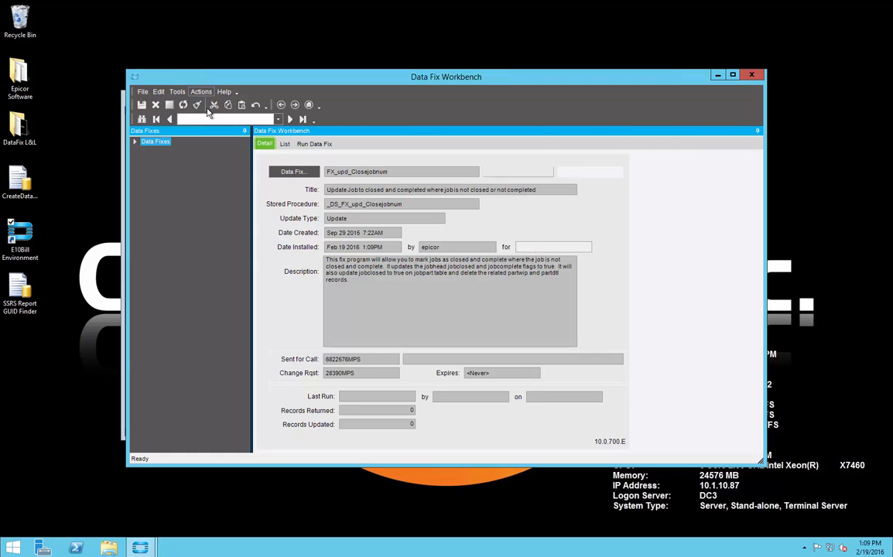
pyautogui.click(209, 206)
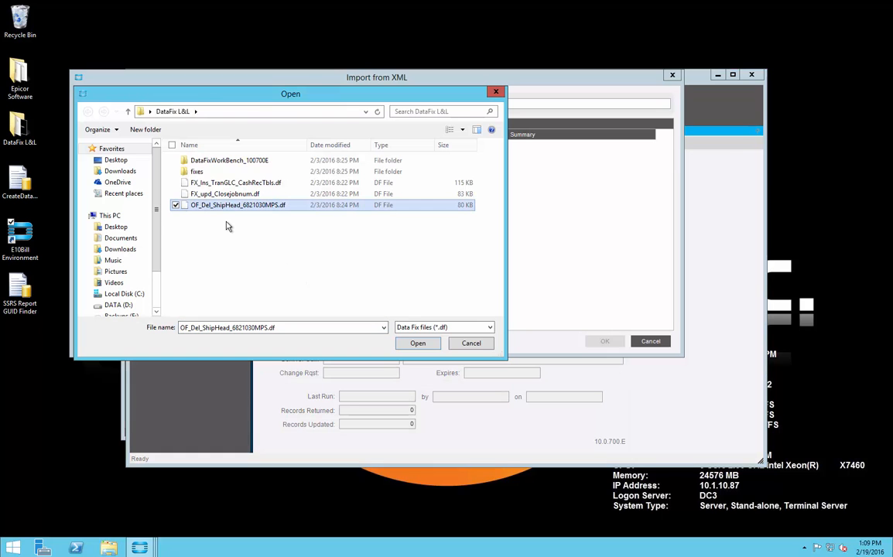
pyautogui.click(418, 344)
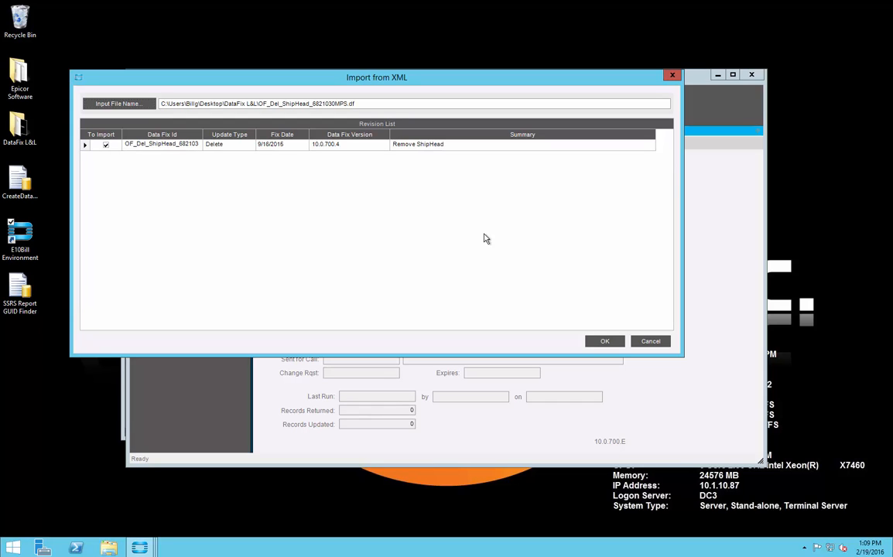
pyautogui.click(606, 341)
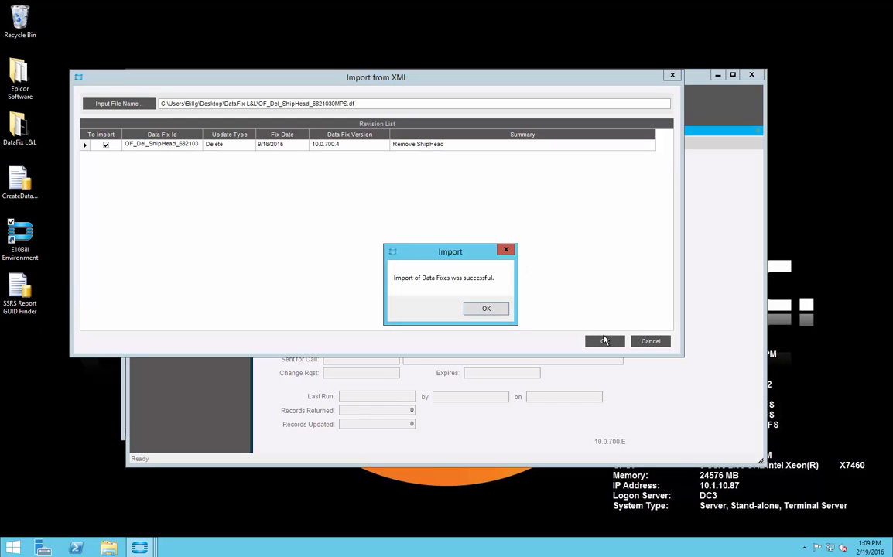
pyautogui.click(489, 315)
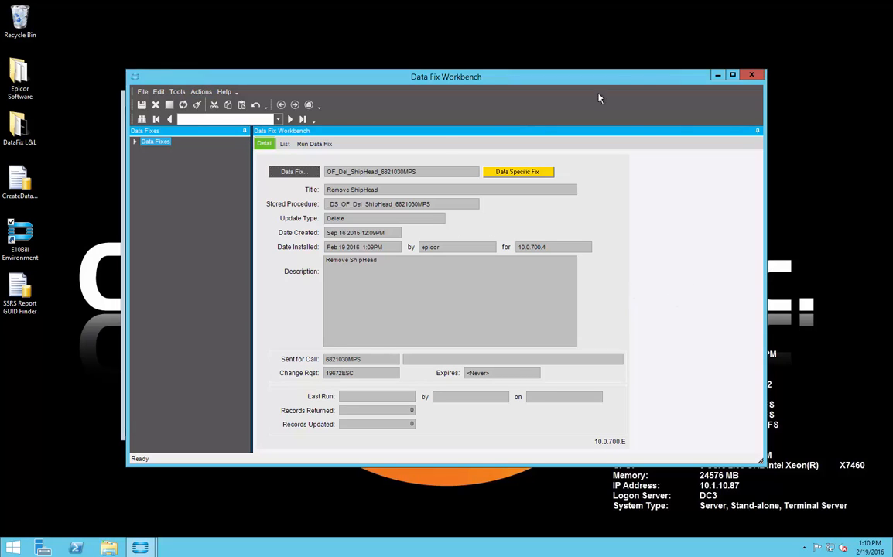
# - Close and reopen Data Fix Workbench, then search the active data fixes and load FX_upd_Closejobnum
pyautogui.click(754, 76)
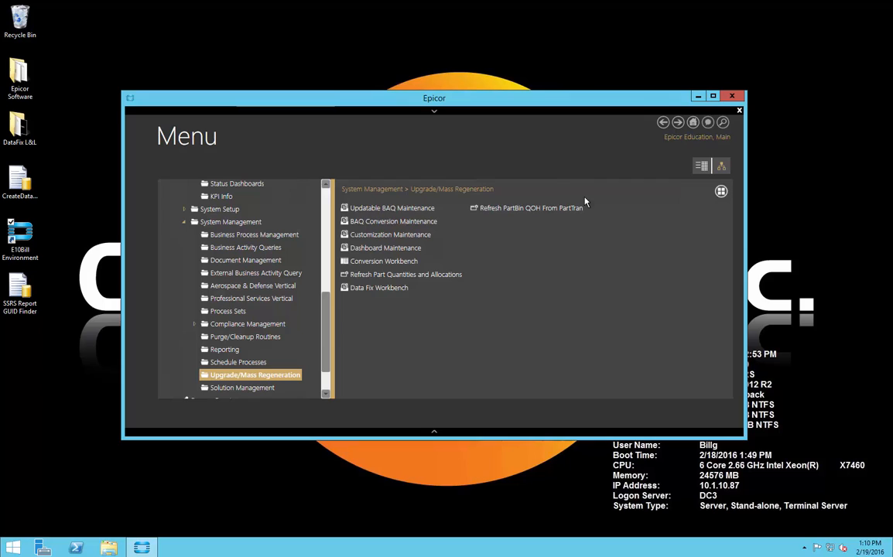
pyautogui.click(371, 289)
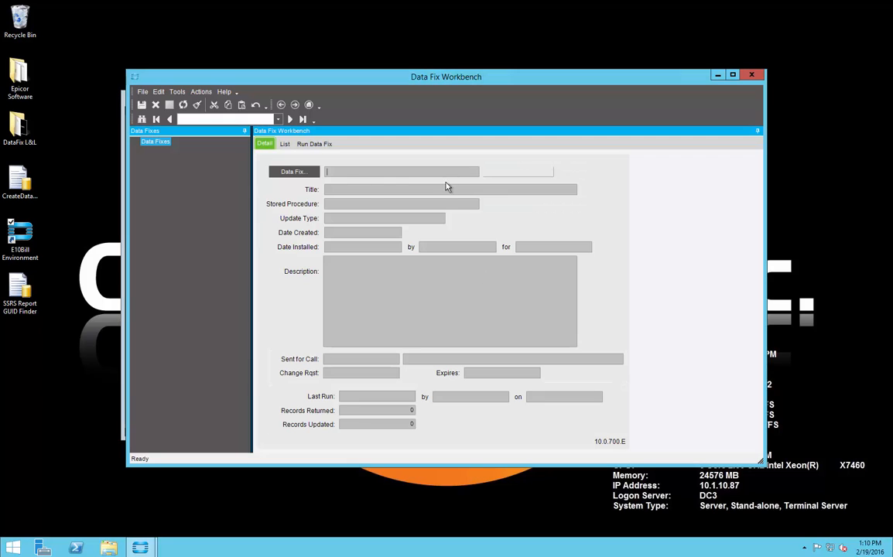
pyautogui.click(282, 172)
pyautogui.click(562, 77)
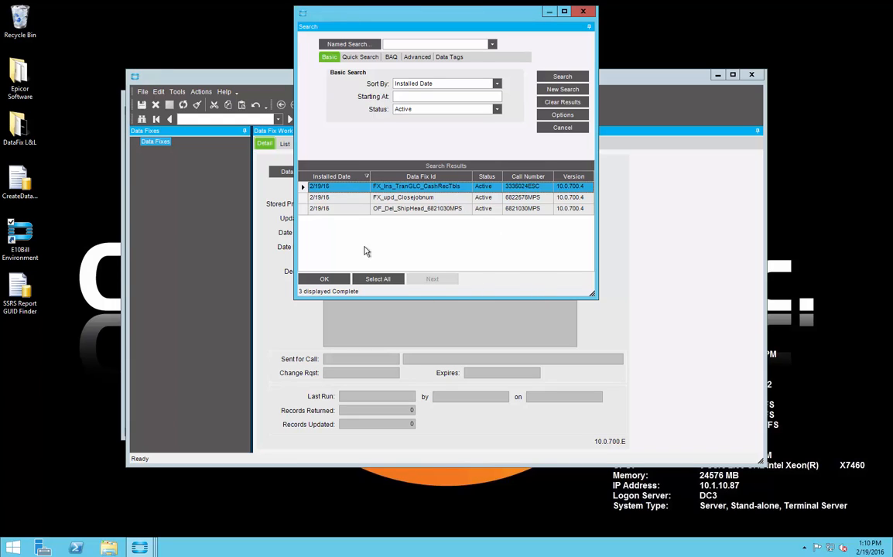
pyautogui.click(322, 198)
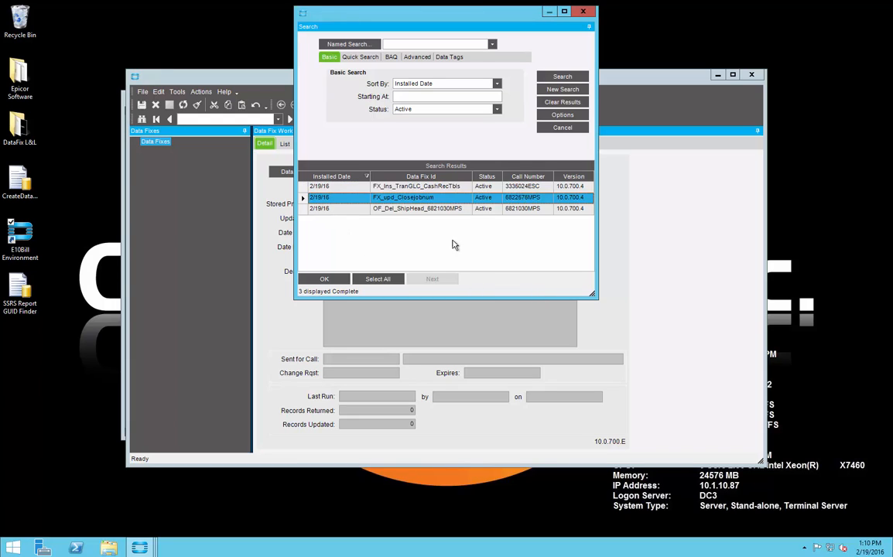
pyautogui.click(324, 278)
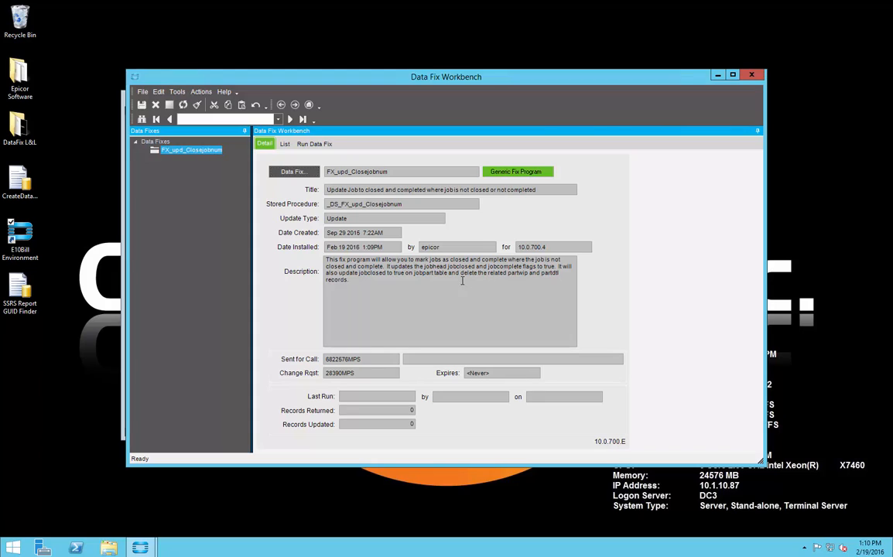
# - Run the FX_upd_Closejobnum report for company EPIC06 with CloseDate 2/19/2016
pyautogui.click(304, 146)
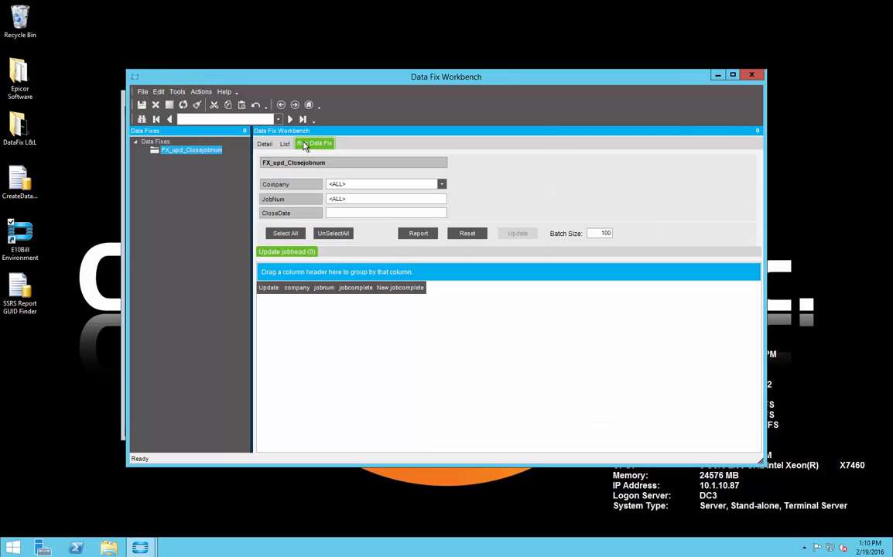
pyautogui.click(440, 186)
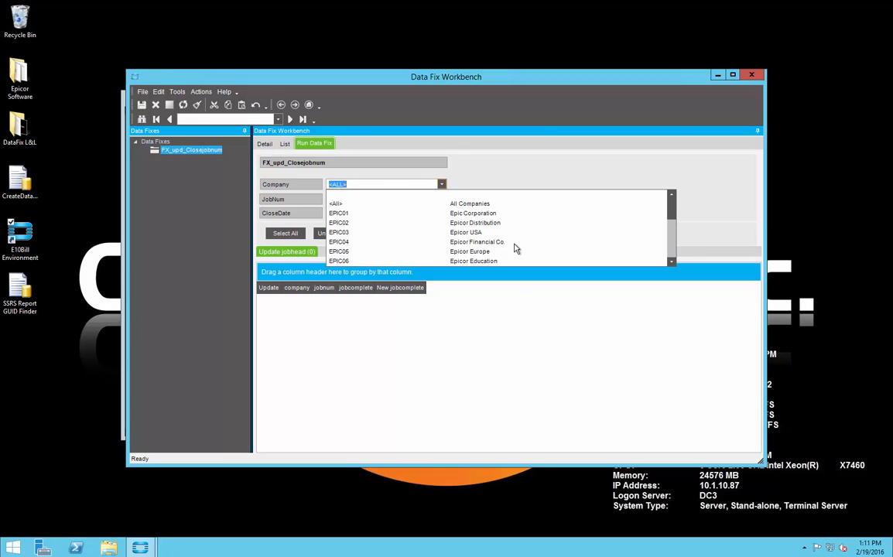
pyautogui.click(345, 261)
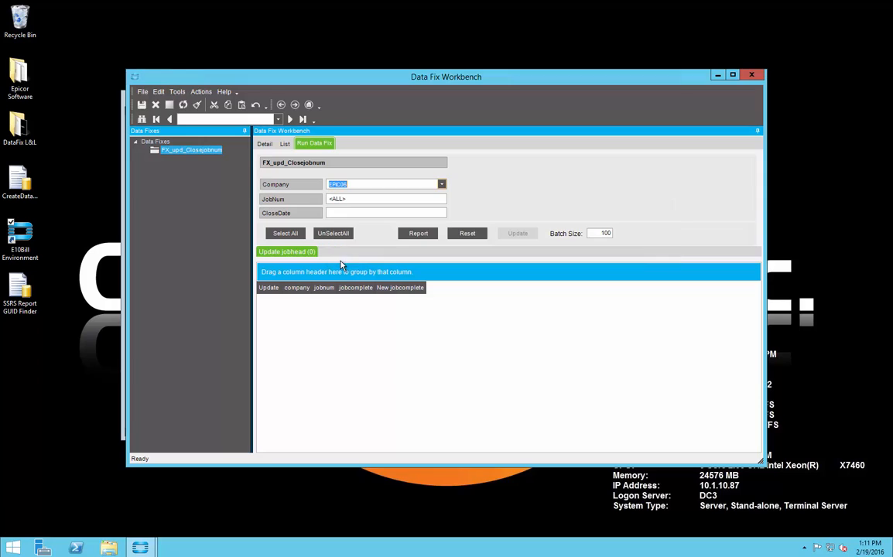
pyautogui.click(338, 212)
pyautogui.write('2/19/20165')
pyautogui.press('BackSpace')
pyautogui.click(414, 236)
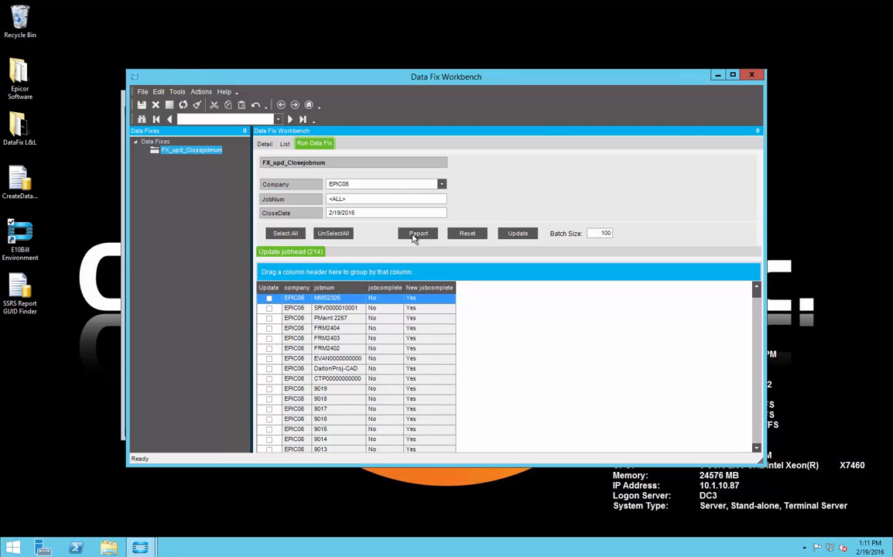
# - Mark jobs FRM2403, DaltonProj-CAD and 9018 individually for update in the report results
pyautogui.scroll(-20, 413, 238)
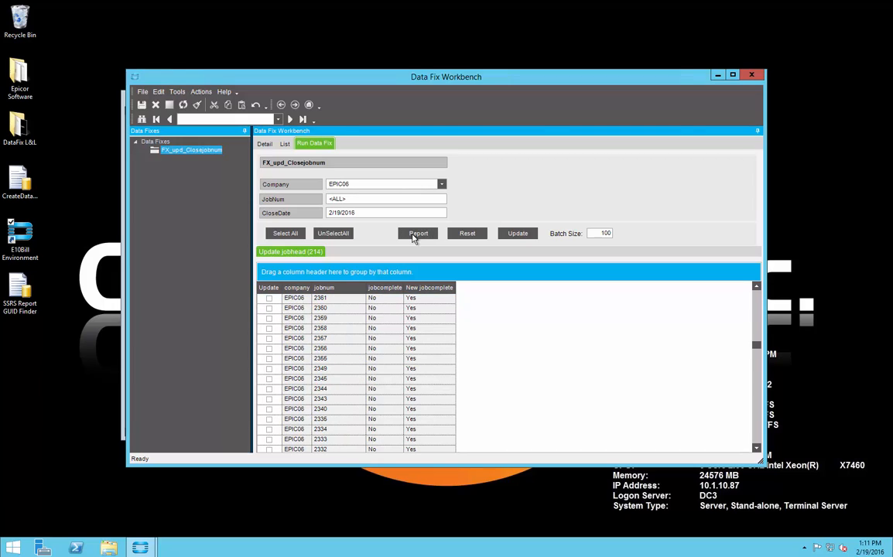
pyautogui.scroll(20, 413, 238)
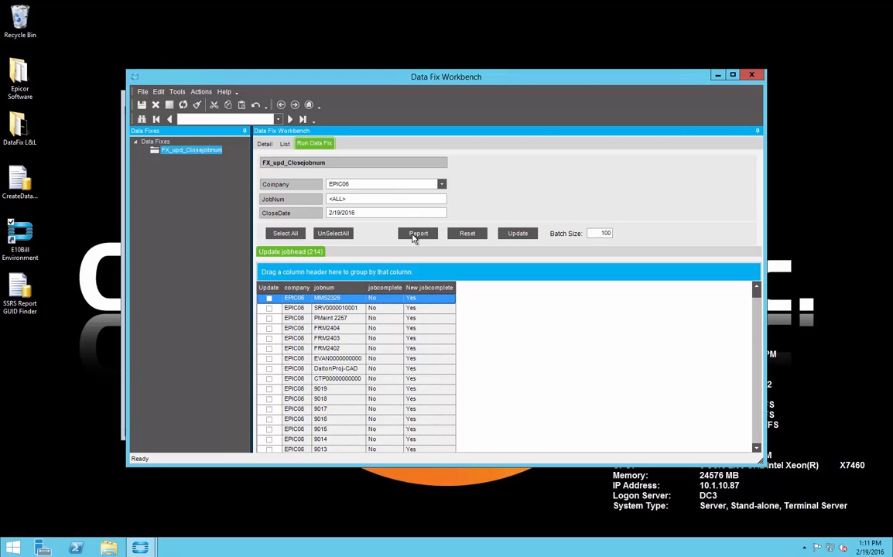
pyautogui.click(269, 339)
pyautogui.click(269, 369)
pyautogui.click(269, 399)
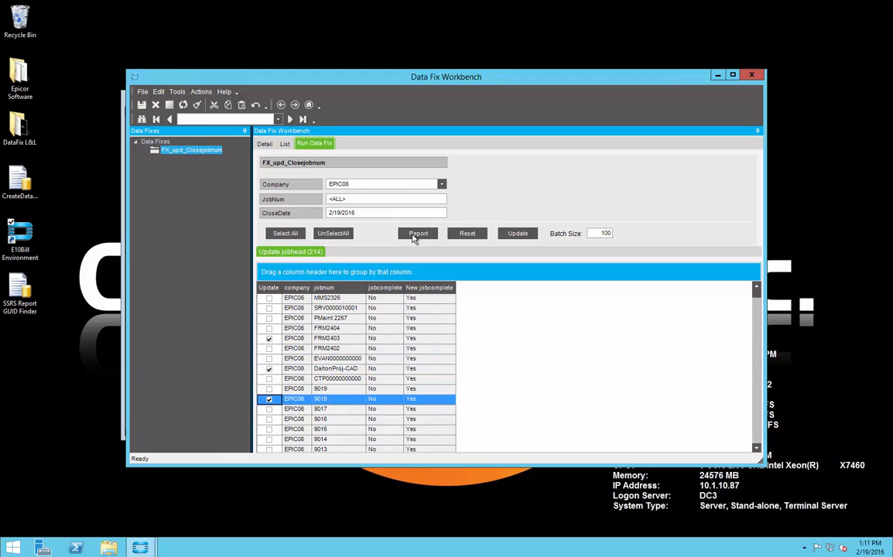
# - Mark only the jobs from MMS2326 down through DaltonProj-CAD for update, then run the data fix update on them
pyautogui.click(269, 297)
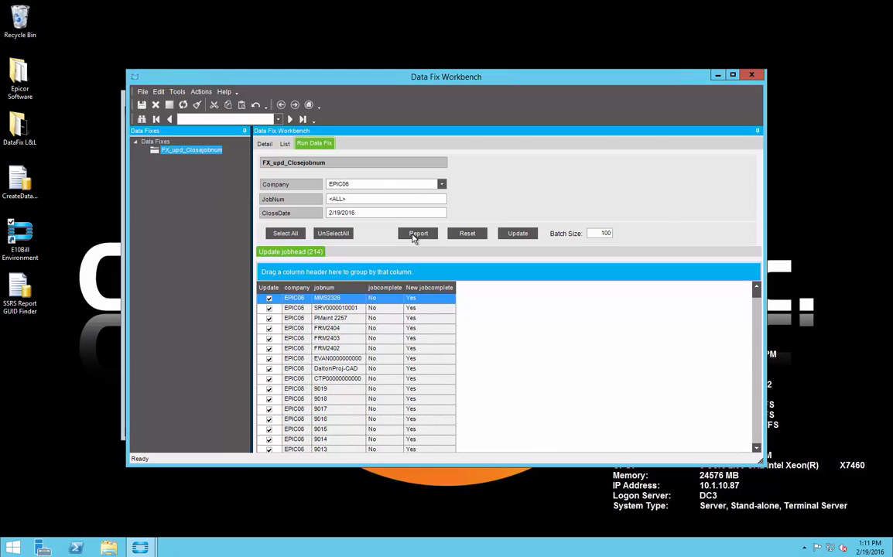
pyautogui.press('space')
pyautogui.press('Down')
pyautogui.press('Down')
pyautogui.press('Down')
pyautogui.press('Down')
pyautogui.press('Down')
pyautogui.press('Down')
pyautogui.press('Down')
pyautogui.press('Down')
pyautogui.press('Up')
pyautogui.press('space')
pyautogui.press('Up')
pyautogui.press('space')
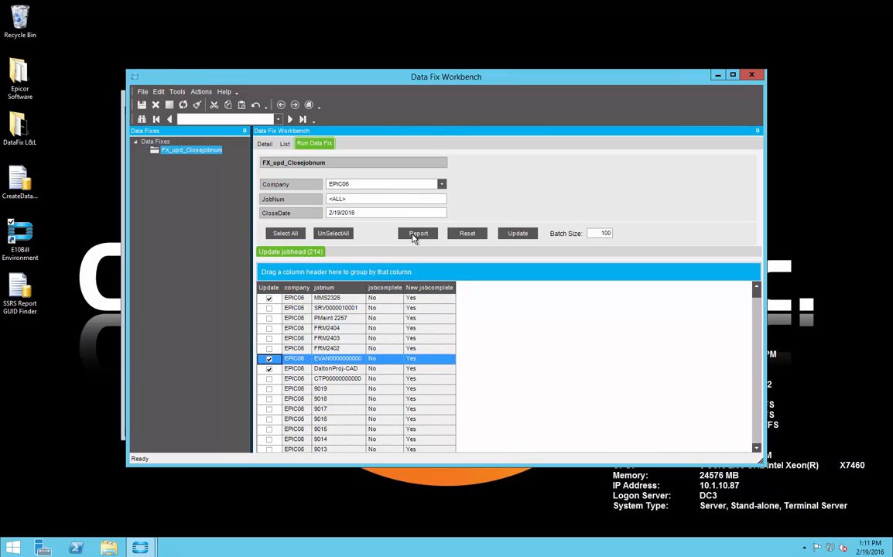
pyautogui.press('Up')
pyautogui.press('space')
pyautogui.press('Up')
pyautogui.press('space')
pyautogui.press('Up')
pyautogui.press('space')
pyautogui.press('Up')
pyautogui.press('space')
pyautogui.press('Up')
pyautogui.press('space')
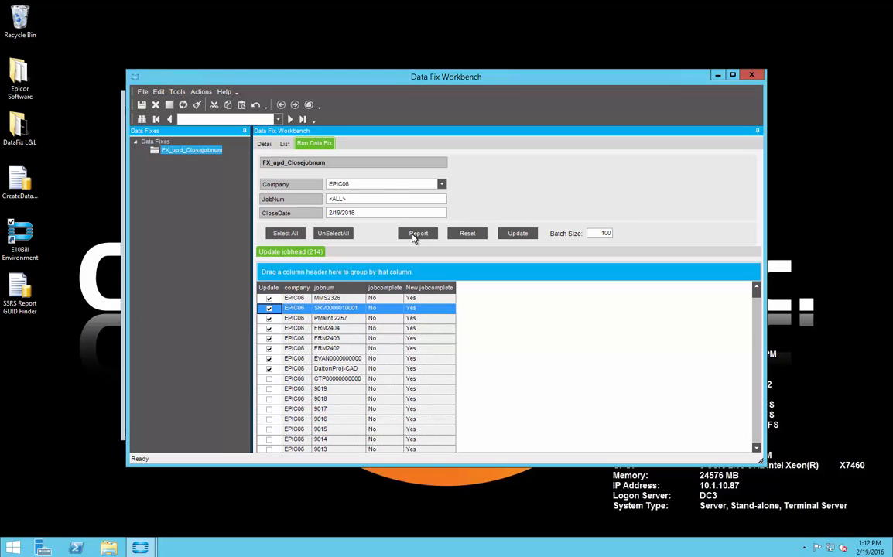
pyautogui.click(517, 234)
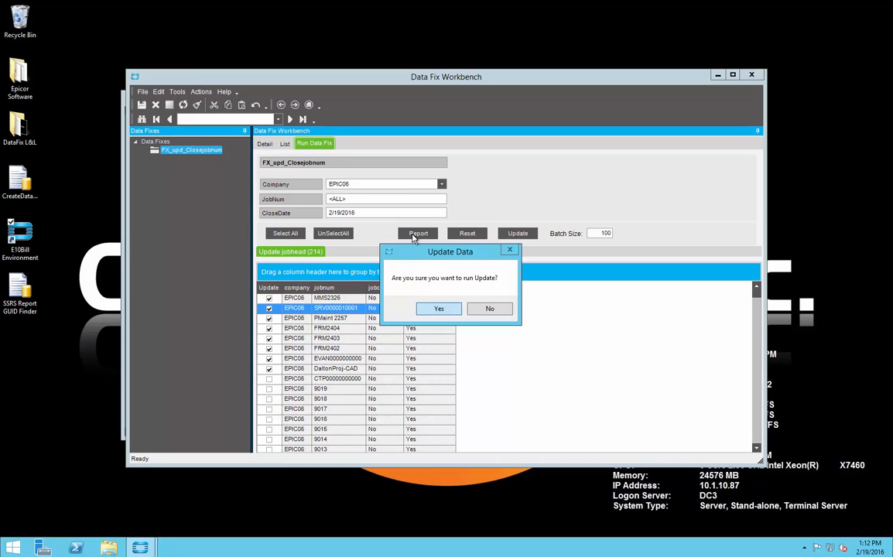
pyautogui.press('Return')
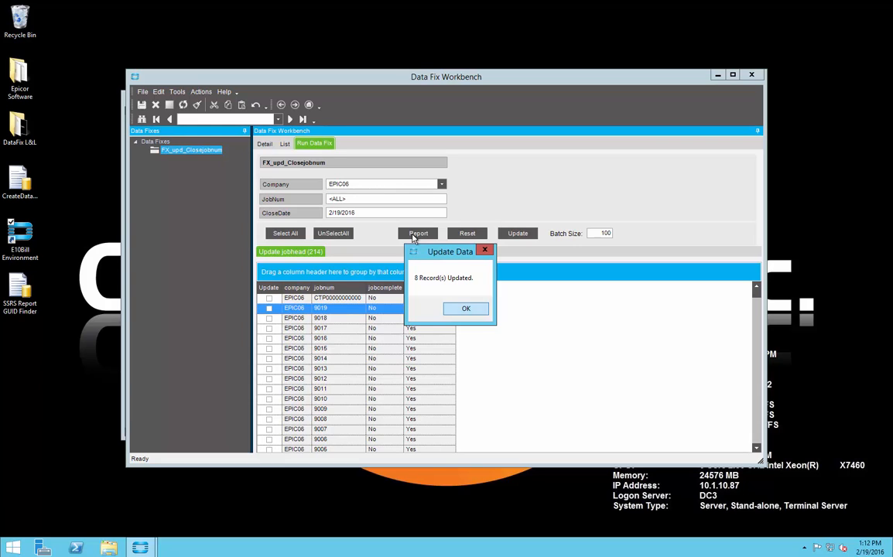
# - Search the active data fixes, load FX_Ins_TranGLC_CashRecTbls and show its run options
pyautogui.press('Return')
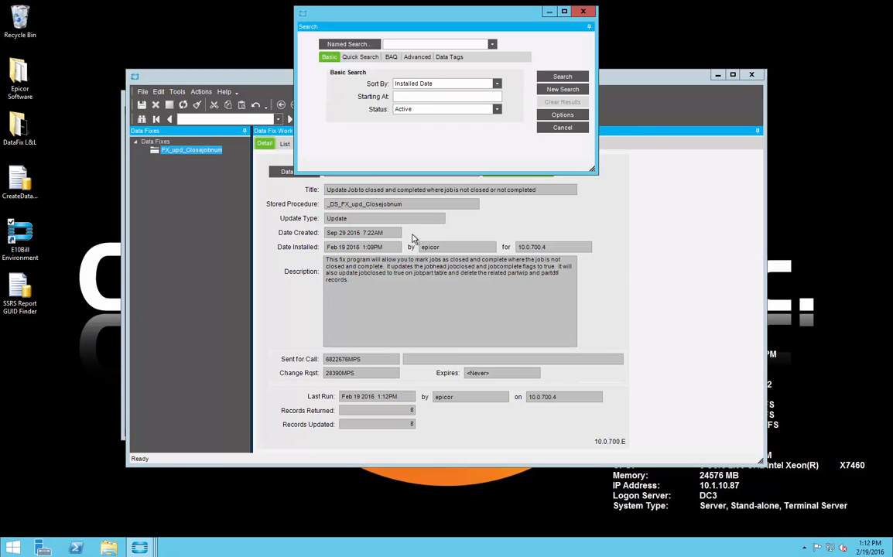
pyautogui.press('Return')
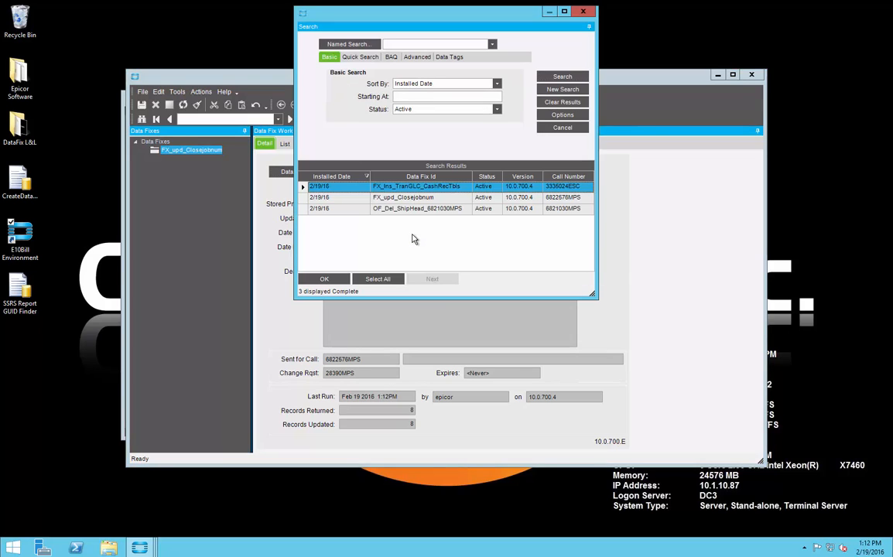
pyautogui.press('Return')
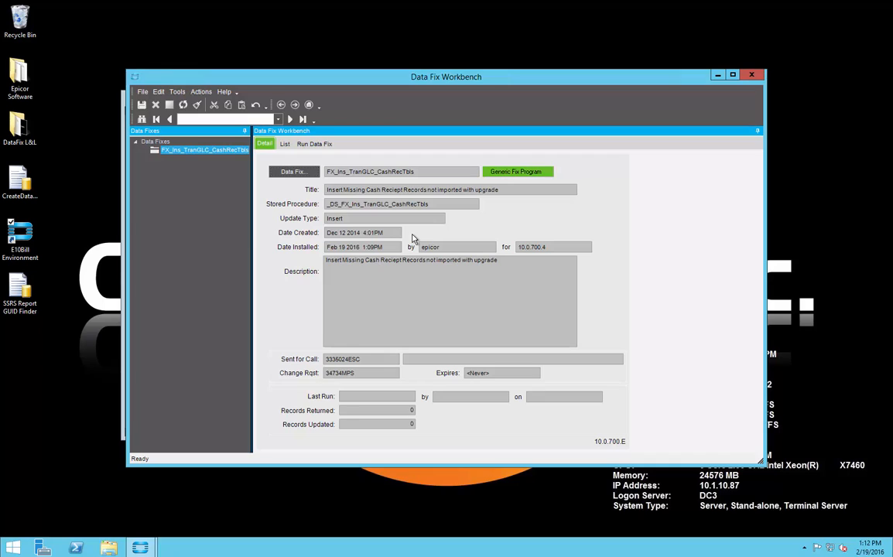
pyautogui.click(264, 144)
pyautogui.click(314, 144)
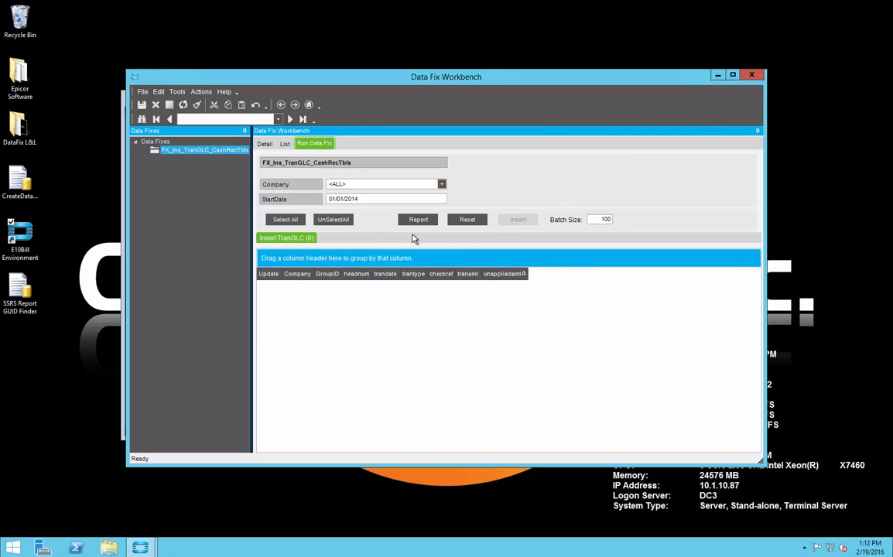
# - Run the FX_Ins_TranGLC_CashRecTbls report for all companies with StartDate 01/01/2008
pyautogui.click(442, 185)
pyautogui.click(336, 204)
pyautogui.press('Tab')
pyautogui.press('BackSpace')
pyautogui.press('BackSpace')
pyautogui.write('08')
pyautogui.press('Return')
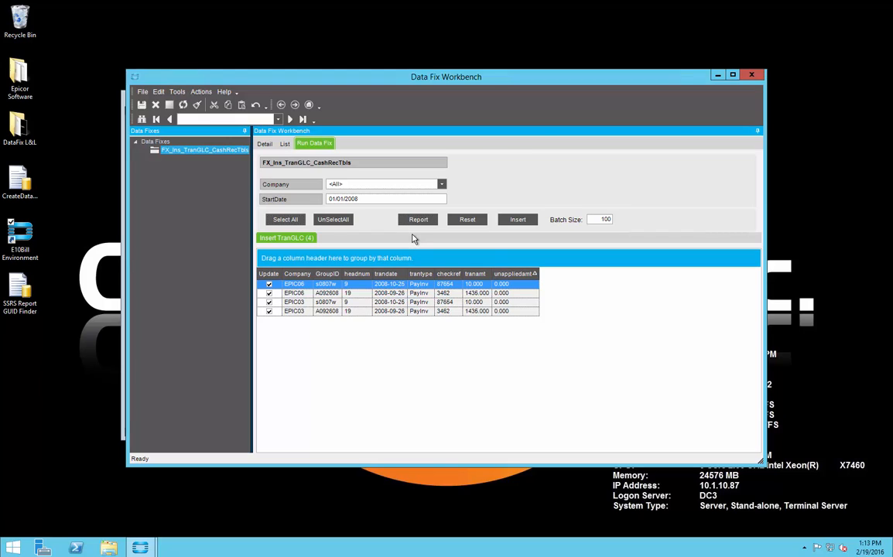
# - Run the data fix insert on all records reported across the companies, then run the report again
pyautogui.press('Return')
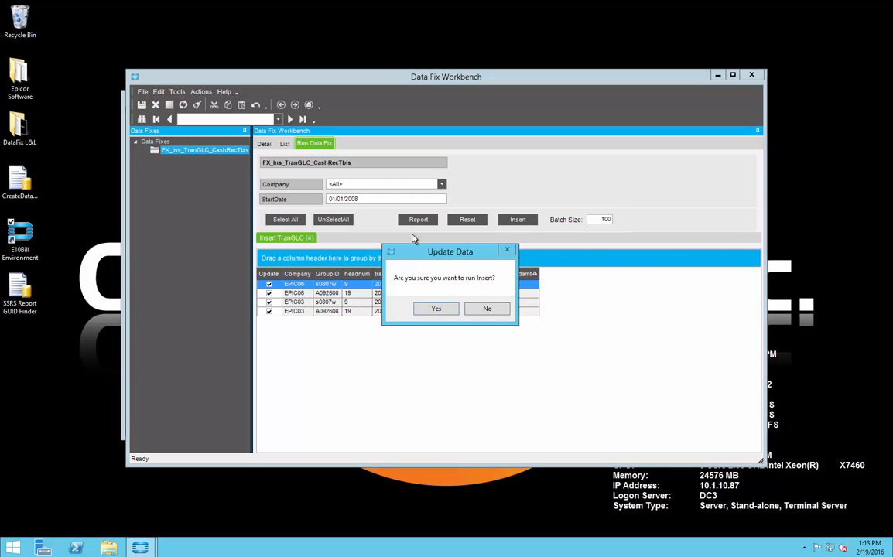
pyautogui.press('Return')
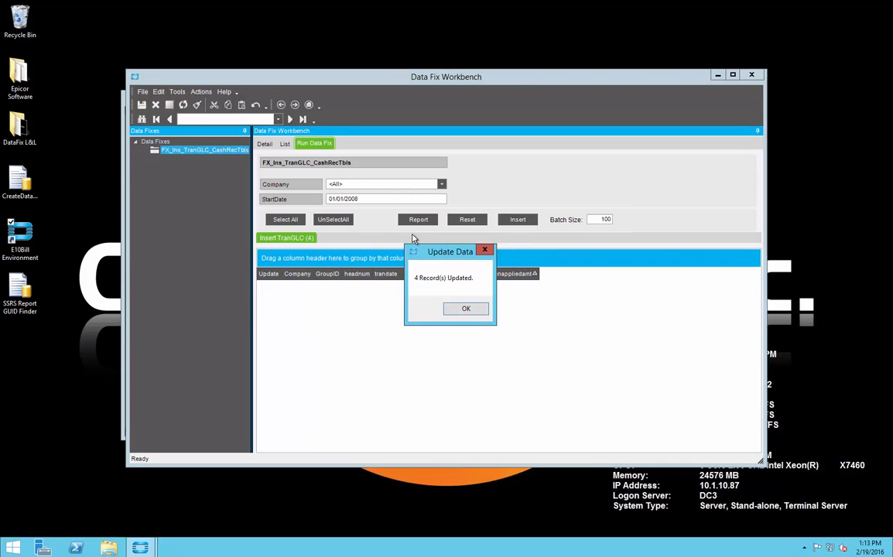
pyautogui.press('Return')
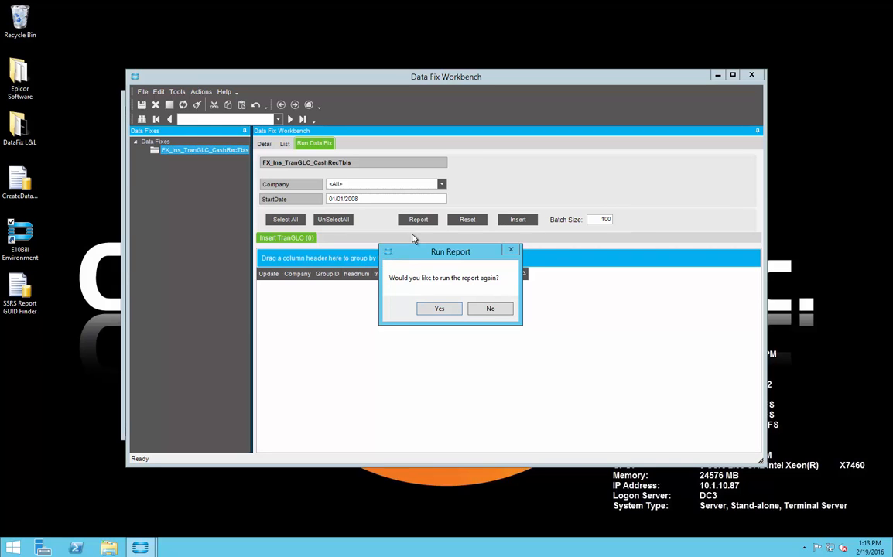
pyautogui.press('Return')
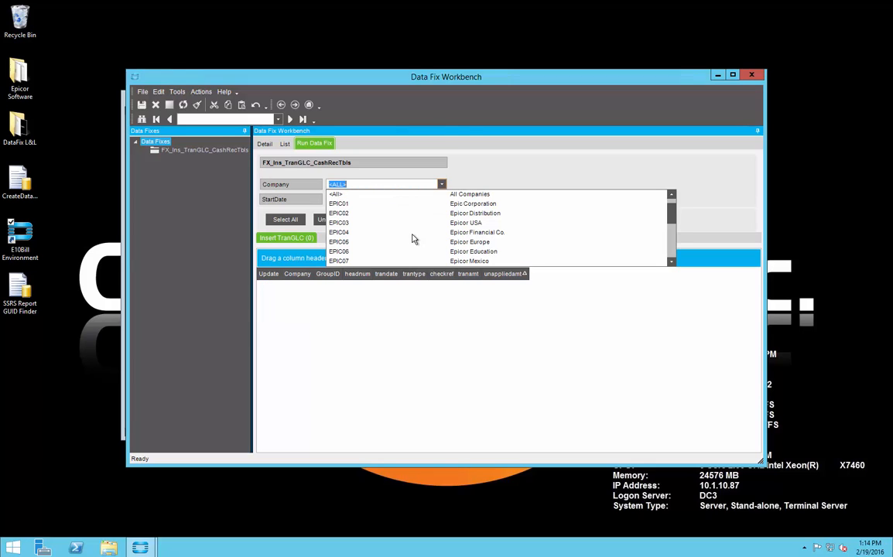
# - Run the FX_Ins_TranGLC_CashRecTbls report for company EPIC06 with StartDate 01/01/2008
pyautogui.press('Down')
pyautogui.press('Return')
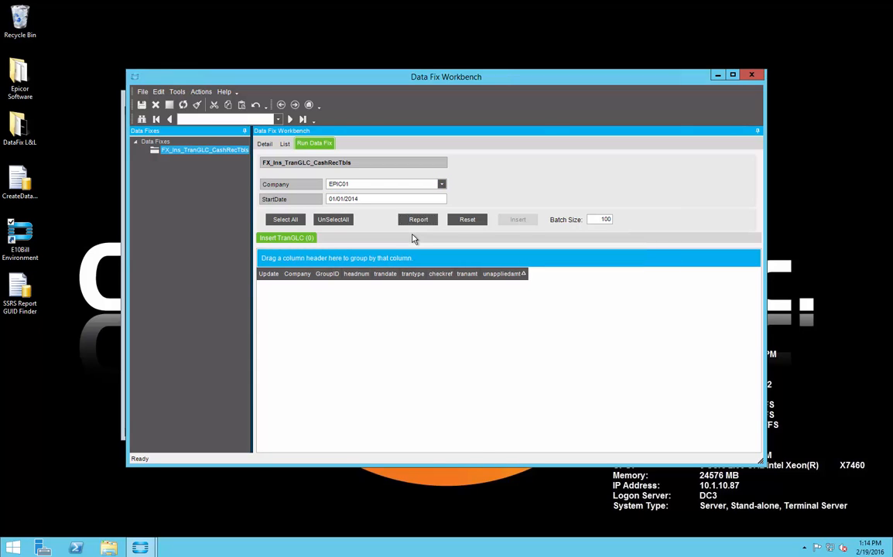
pyautogui.hotkey('alt', 'Down')
pyautogui.press('Down')
pyautogui.press('Down')
pyautogui.press('Down')
pyautogui.press('Down')
pyautogui.press('Down')
pyautogui.press('Return')
pyautogui.press('Tab')
pyautogui.press('BackSpace')
pyautogui.press('BackSpace')
pyautogui.write('08')
pyautogui.click(417, 221)
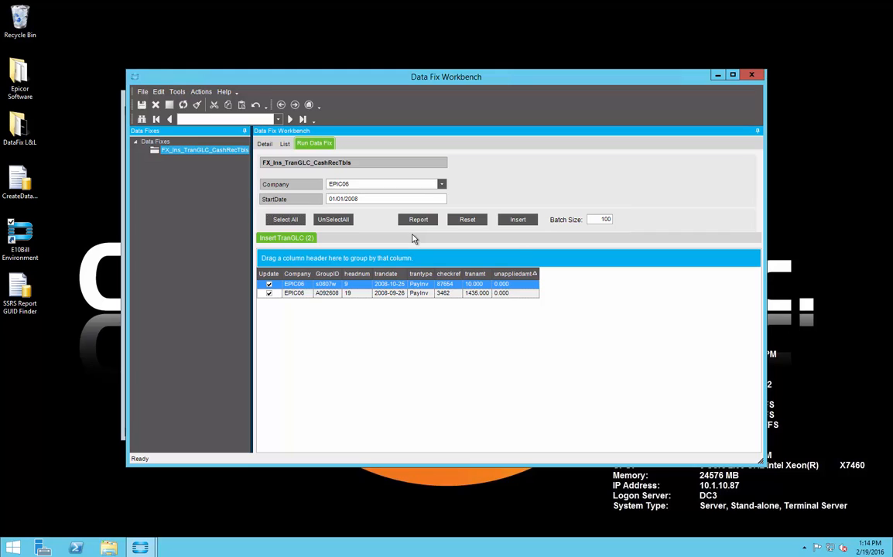
# - Run the insert on the reported EPIC06 records, rerun the report and close Data Fix Workbench
pyautogui.press('Return')
pyautogui.press('Return')
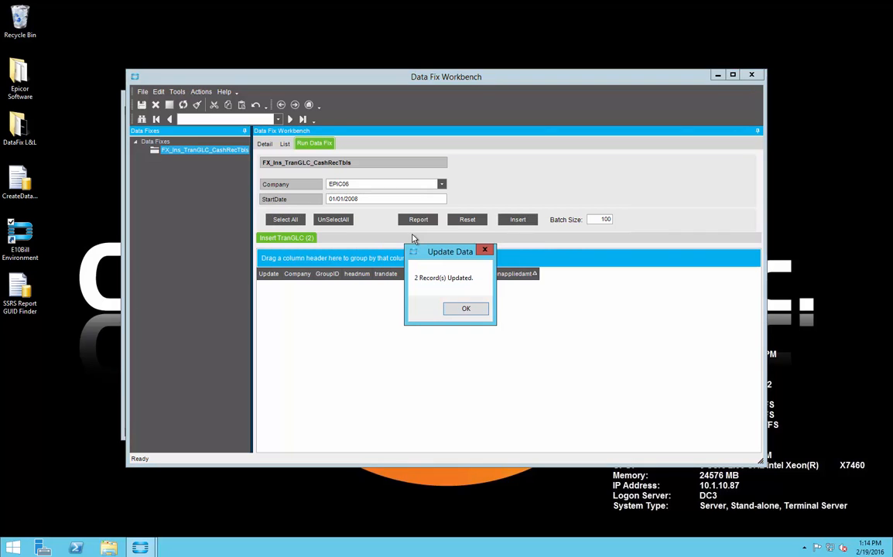
pyautogui.press('Return')
pyautogui.press('Return')
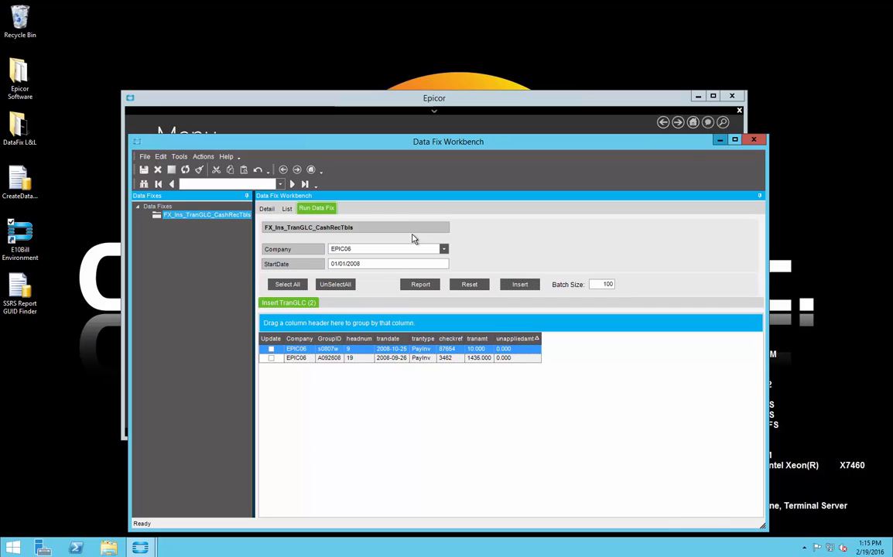
pyautogui.hotkey('alt', 'F4')
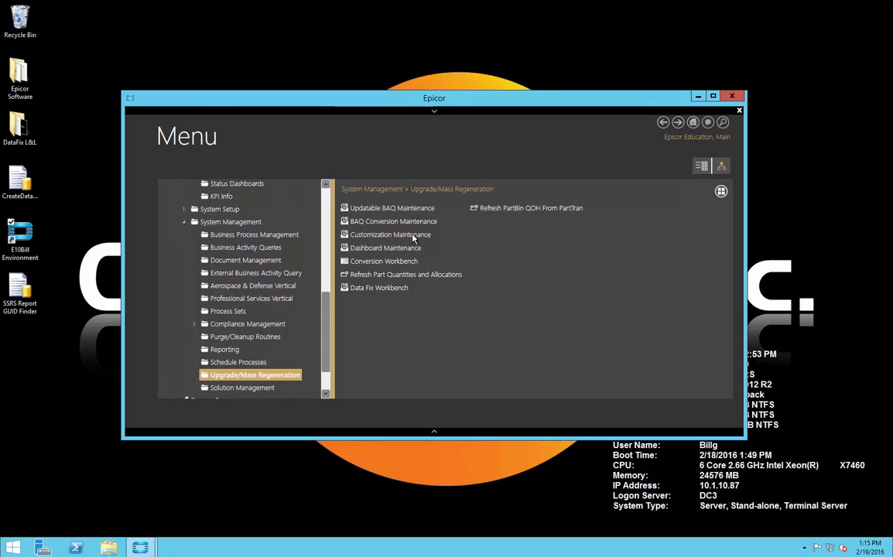